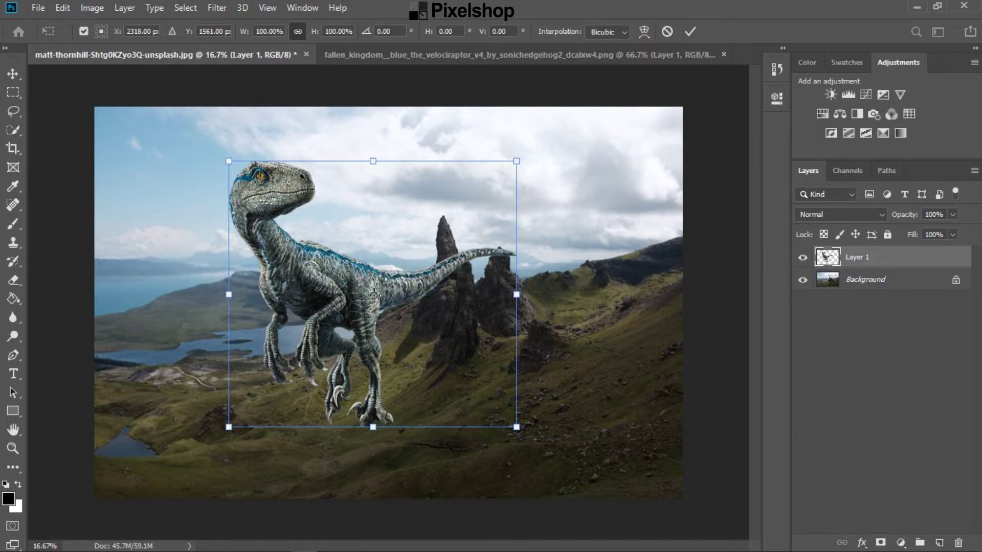
# Move the pivot onto the raptor, rotate it about 16° clockwise, then undo the rotation
pyautogui.rightClick(415, 254)
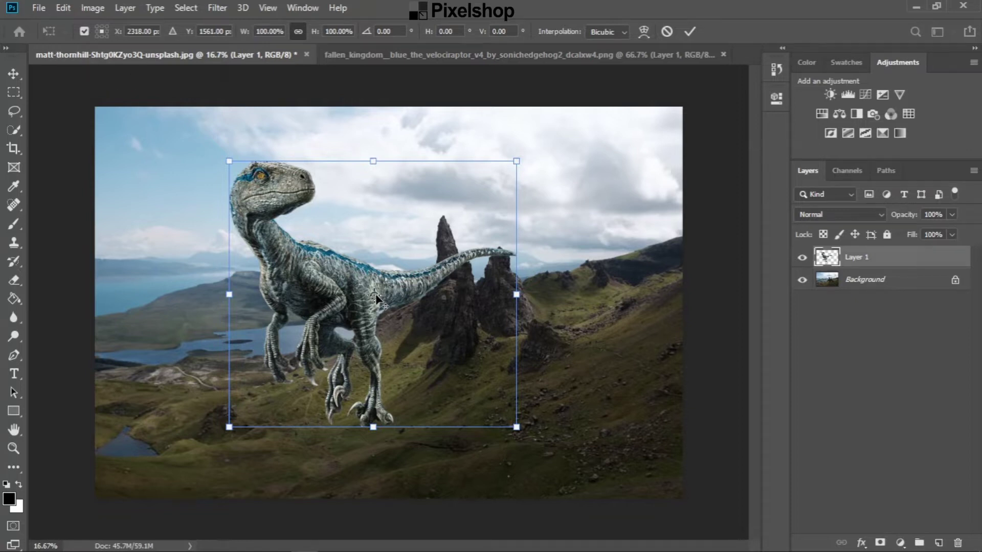
pyautogui.moveTo(376, 296)
pyautogui.mouseDown()
pyautogui.moveTo(392, 247)
pyautogui.moveTo(375, 295)
pyautogui.mouseUp()
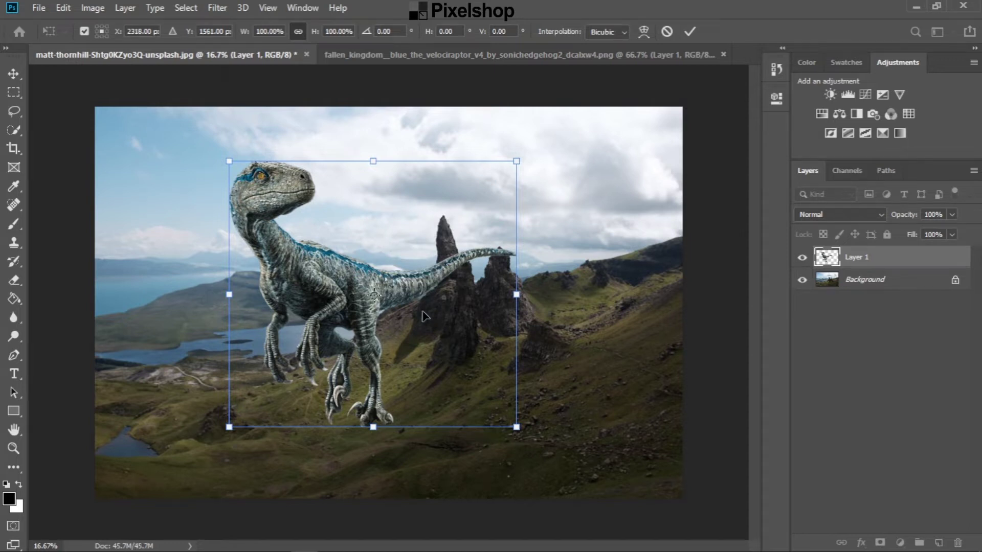
pyautogui.moveTo(376, 295); pyautogui.dragTo(378, 297)
pyautogui.moveTo(528, 149); pyautogui.dragTo(525, 148)
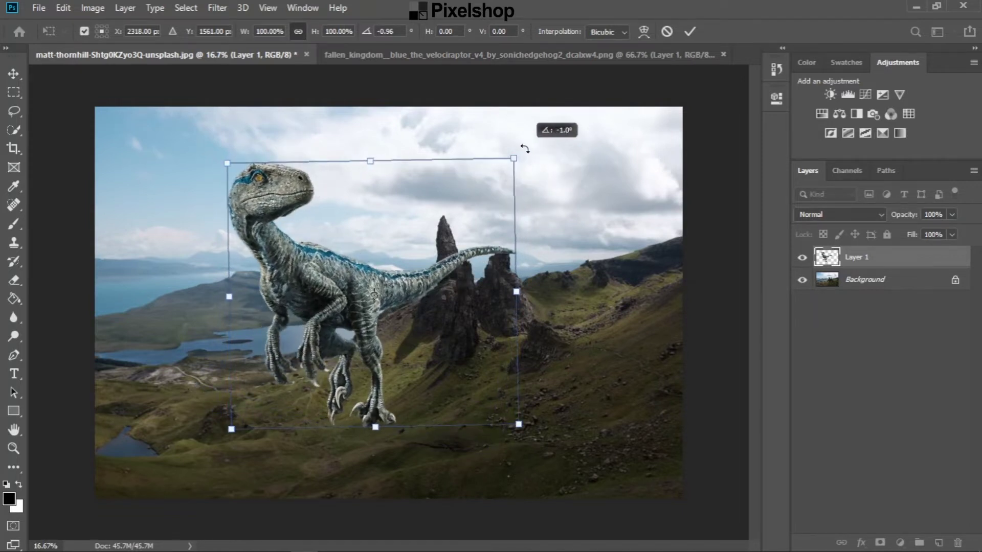
pyautogui.moveTo(525, 149); pyautogui.dragTo(555, 205)
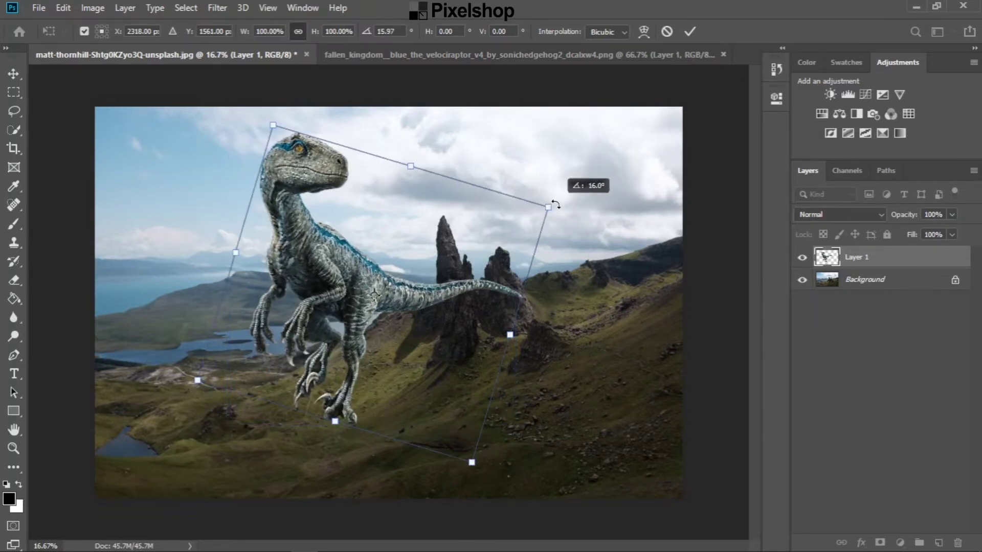
pyautogui.hotkey('ctrl', 'z')
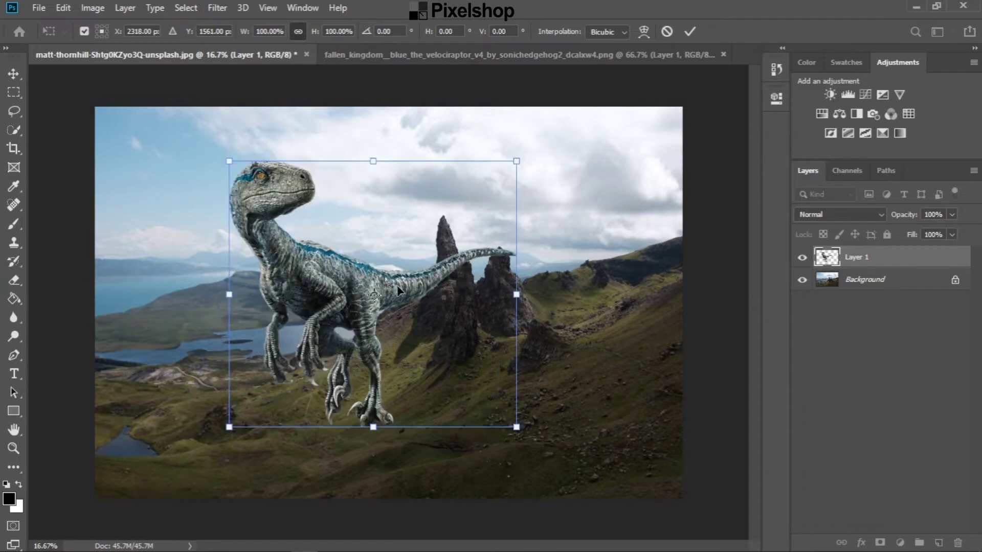
# Try a rotation around a lower pivot, undo it, and restart Free Transform fresh
pyautogui.moveTo(373, 295); pyautogui.dragTo(477, 383)
pyautogui.moveTo(528, 146)
pyautogui.mouseDown()
pyautogui.moveTo(611, 196)
pyautogui.moveTo(493, 169)
pyautogui.moveTo(624, 188)
pyautogui.moveTo(606, 162)
pyautogui.mouseUp()
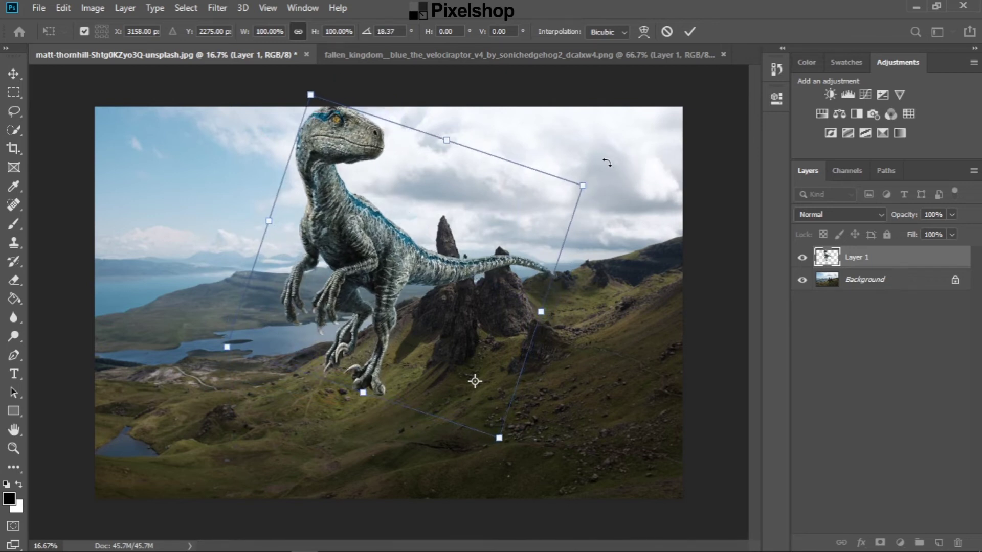
pyautogui.hotkey('ctrl', 'z')
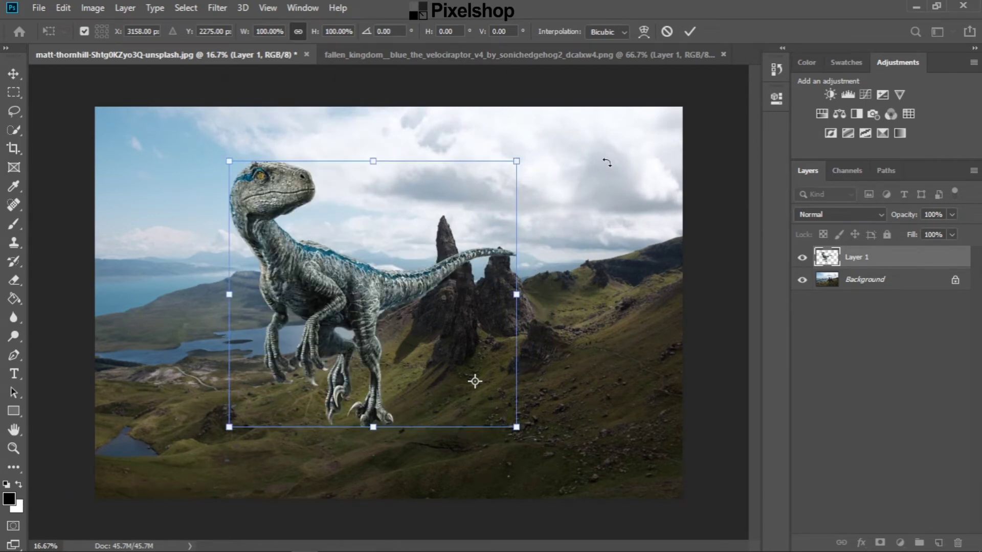
pyautogui.click(668, 31)
pyautogui.hotkey('ctrl', 't')
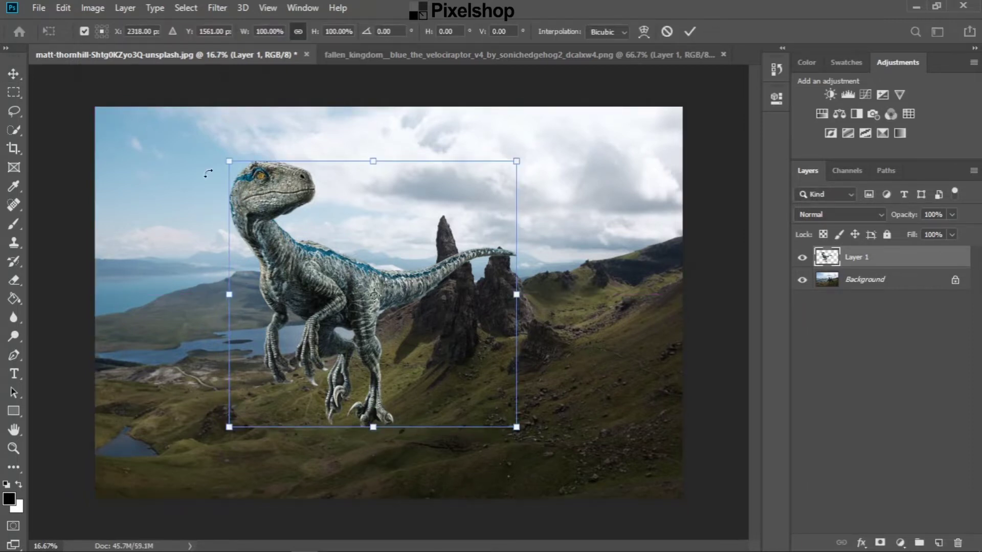
# Reset the pivot to the box centre by toggling the reference point option
pyautogui.moveTo(374, 295); pyautogui.dragTo(382, 254)
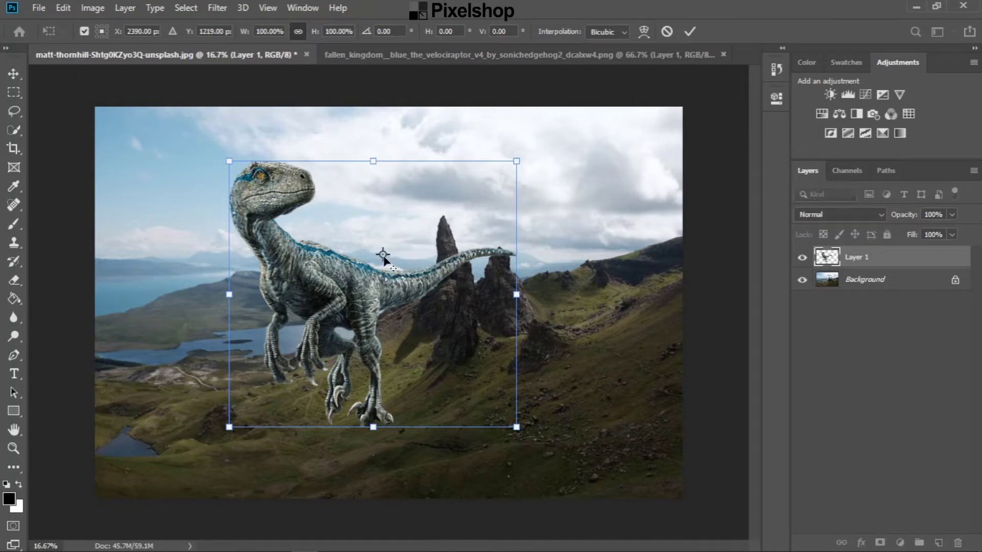
pyautogui.click(84, 30)
pyautogui.click(84, 31)
pyautogui.click(85, 30)
pyautogui.click(85, 31)
pyautogui.click(202, 43)
# Nudge the raptor down and right, then scale it proportionally to 107%
pyautogui.moveTo(444, 228)
pyautogui.mouseDown()
pyautogui.moveTo(450, 266)
pyautogui.moveTo(460, 233)
pyautogui.mouseUp()
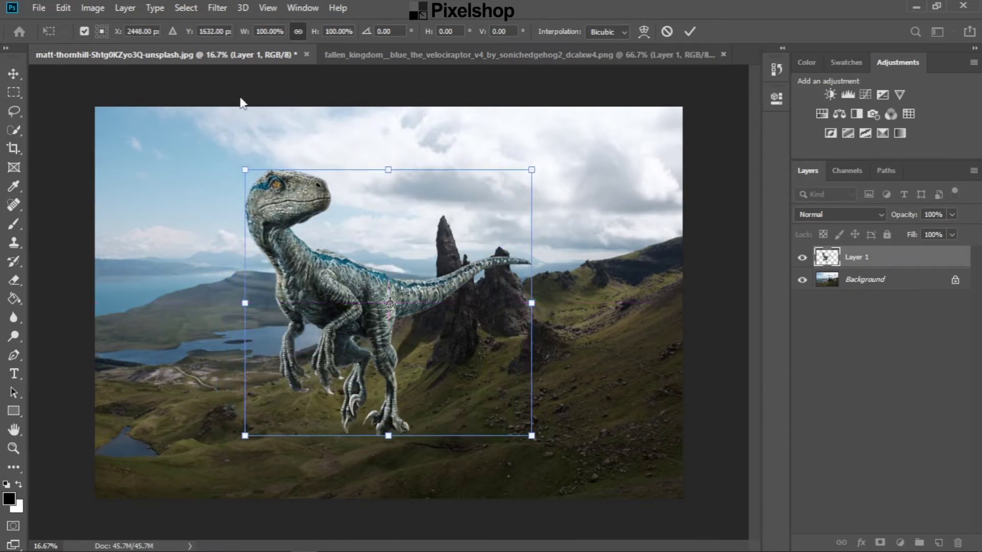
pyautogui.moveTo(114, 36); pyautogui.dragTo(120, 37)
pyautogui.moveTo(243, 40); pyautogui.dragTo(248, 39)
pyautogui.click(297, 32)
pyautogui.moveTo(316, 32); pyautogui.dragTo(321, 32)
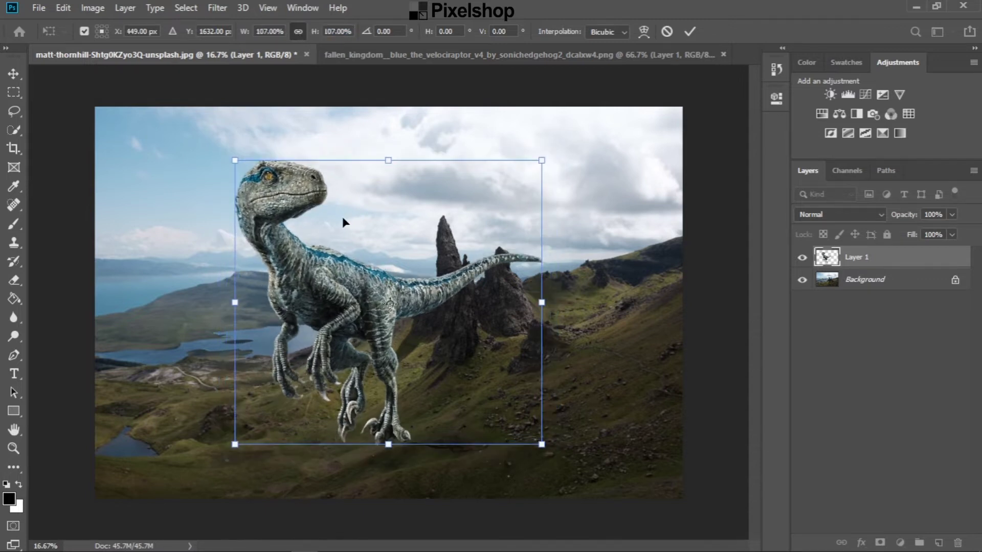
# In Scale mode, drag the top-right corner inward to bring the raptor to about 95.33%
pyautogui.rightClick(449, 228)
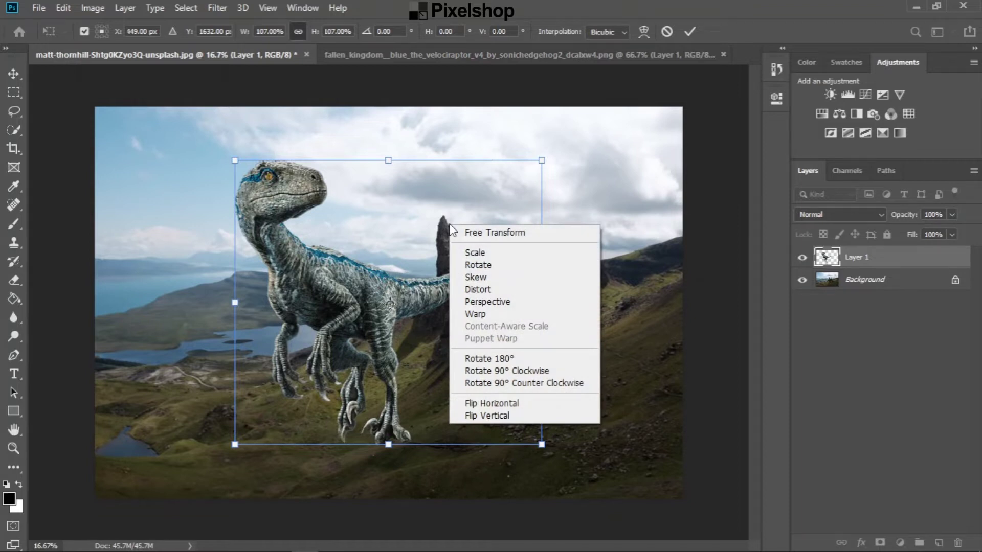
pyautogui.click(467, 259)
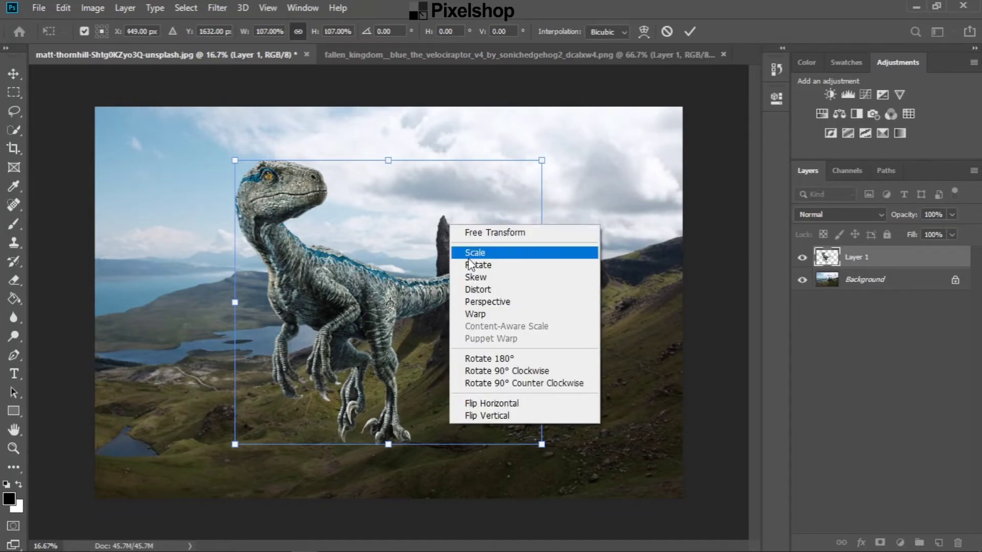
pyautogui.click(468, 258)
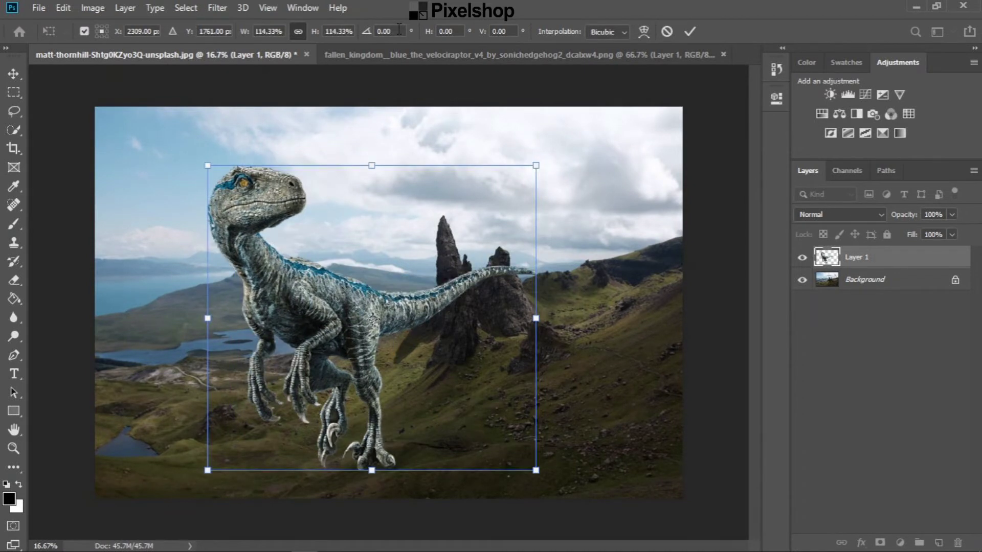
pyautogui.moveTo(542, 160); pyautogui.dragTo(521, 187)
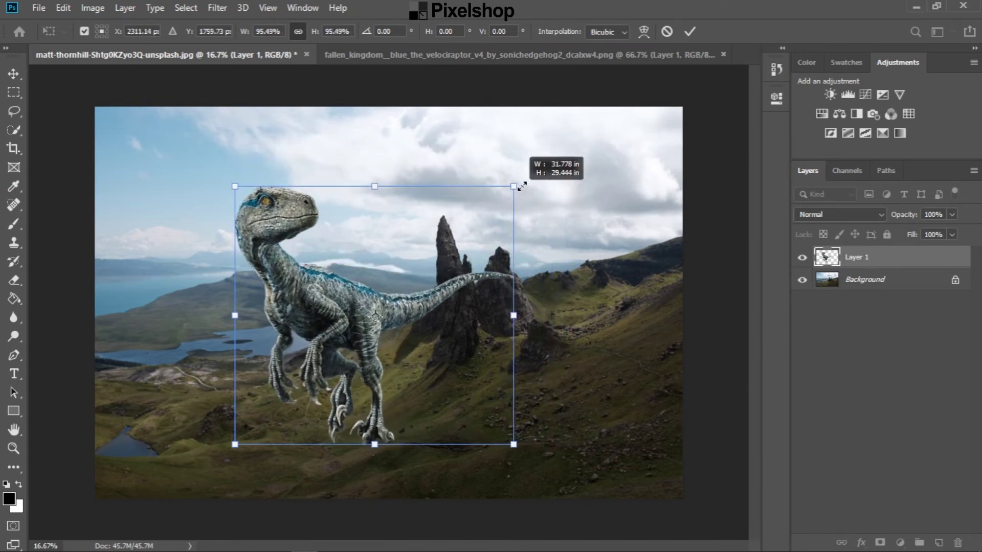
pyautogui.moveTo(521, 187); pyautogui.dragTo(510, 193)
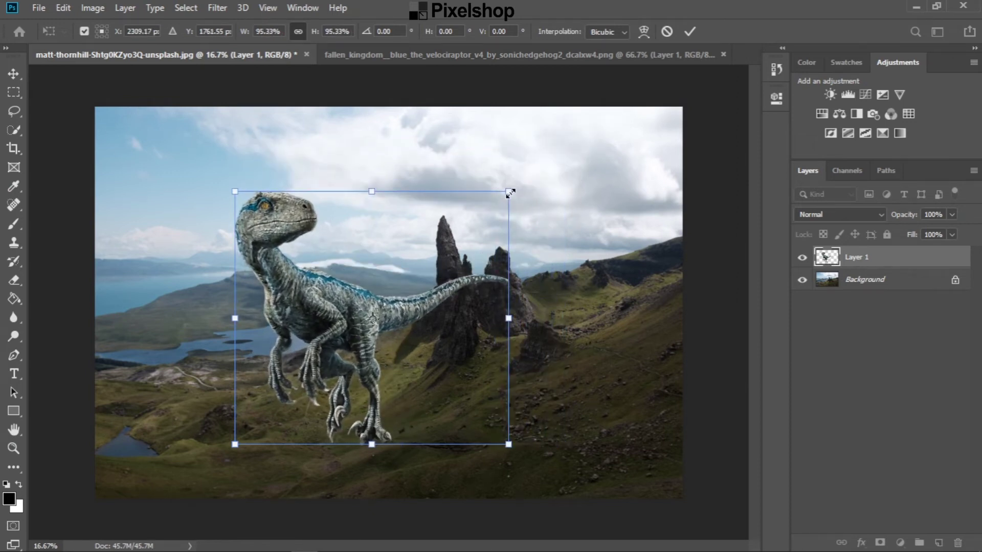
pyautogui.click(294, 33)
# Enter width 116.33, try unlinked scaling, then settle on linked 114.33% width and height
pyautogui.write('116.33')
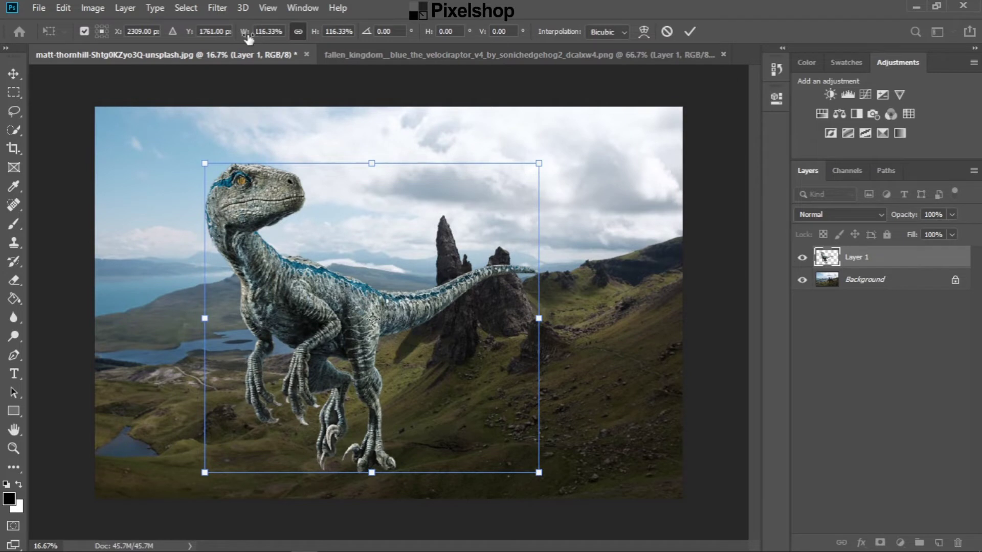
pyautogui.moveTo(247, 40); pyautogui.dragTo(247, 44)
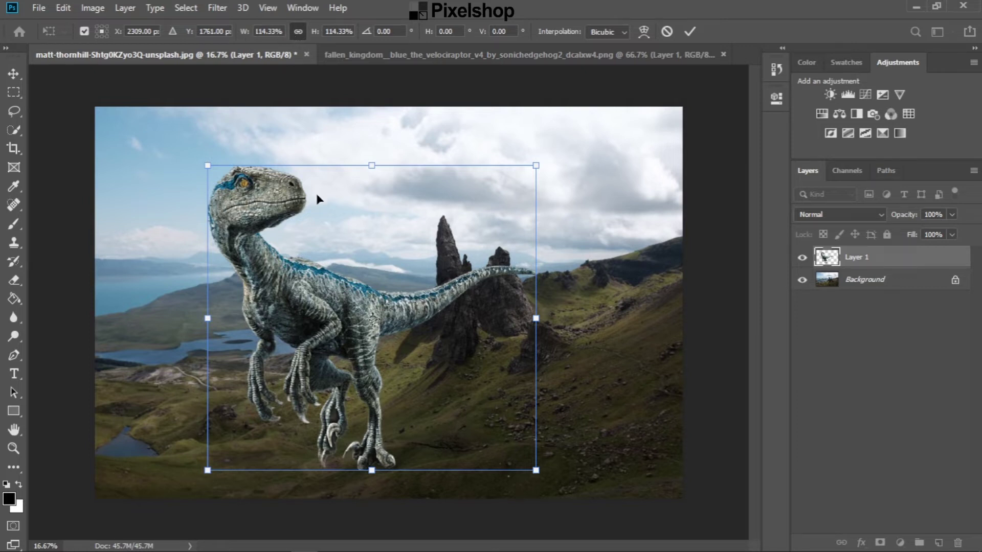
pyautogui.moveTo(315, 31); pyautogui.dragTo(296, 44)
pyautogui.click(296, 38)
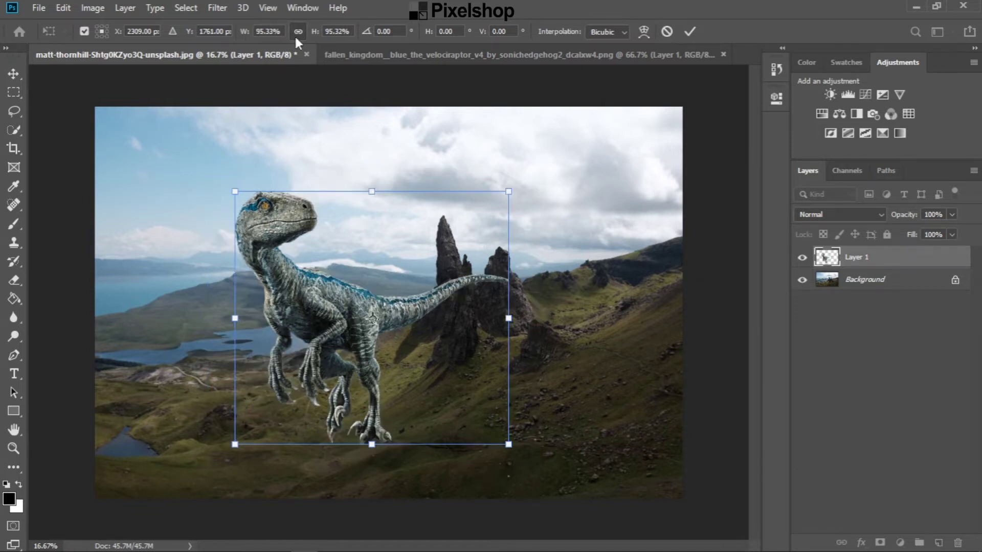
pyautogui.moveTo(241, 39)
pyautogui.mouseDown()
pyautogui.moveTo(297, 36)
pyautogui.moveTo(260, 41)
pyautogui.mouseUp()
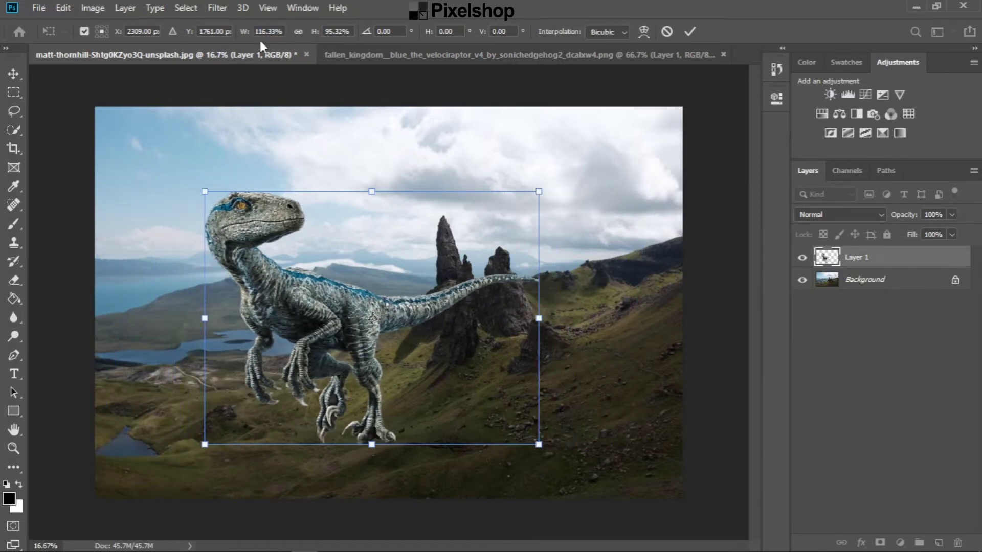
pyautogui.click(298, 32)
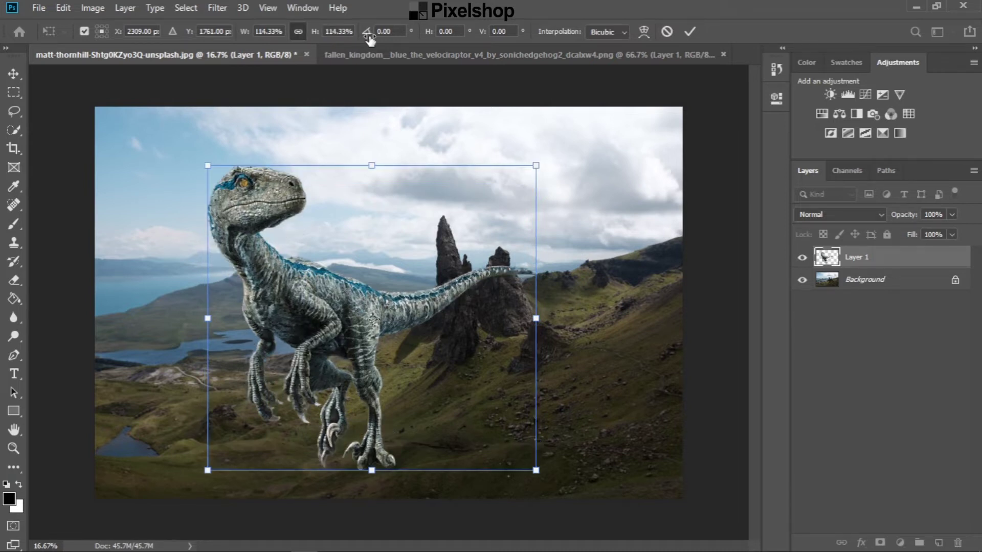
pyautogui.click(369, 37)
# Rotate the raptor 90°, then rotate it back to a slight tilt of about 1.14°
pyautogui.doubleClick(398, 31)
pyautogui.write('90')
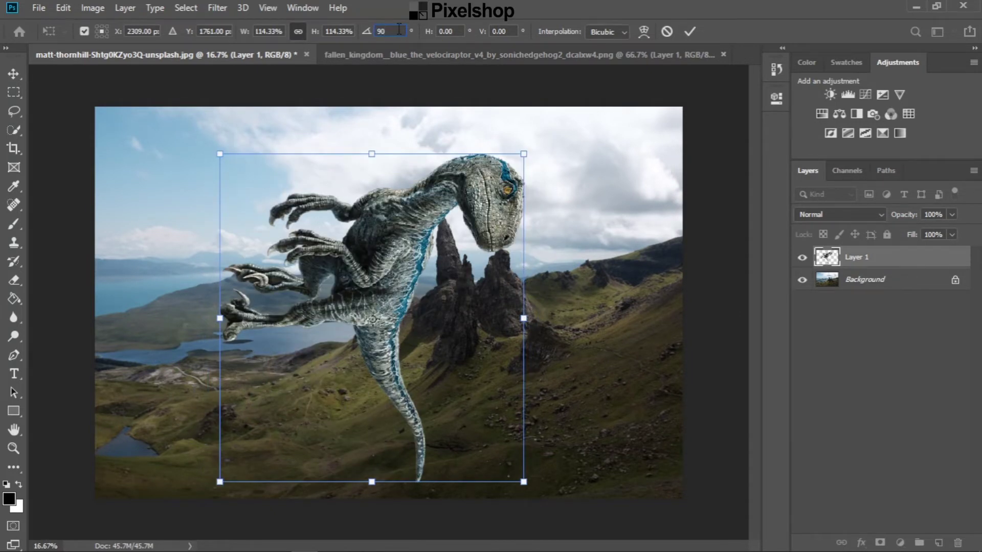
pyautogui.press('Return')
pyautogui.moveTo(533, 143)
pyautogui.mouseDown()
pyautogui.moveTo(377, 145)
pyautogui.moveTo(236, 194)
pyautogui.moveTo(237, 176)
pyautogui.mouseUp()
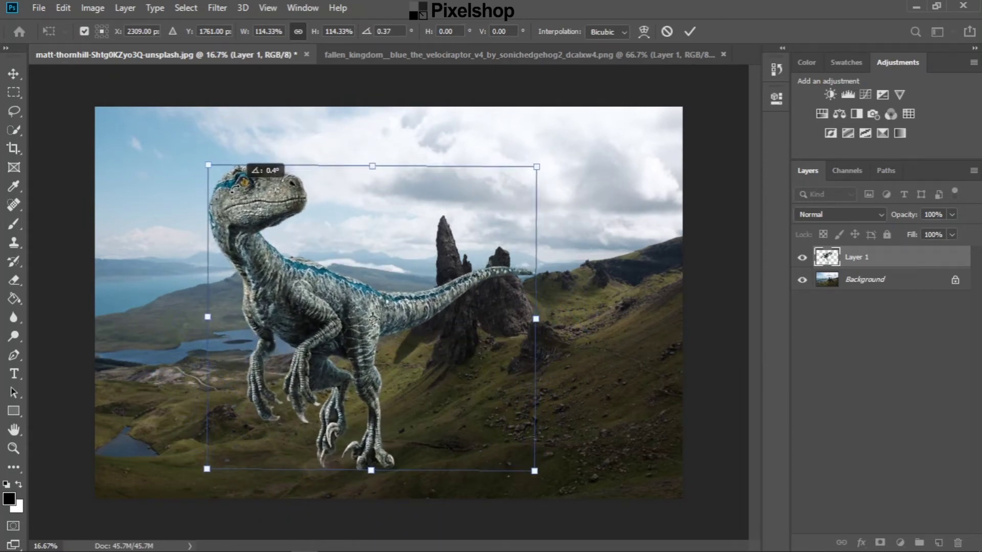
pyautogui.moveTo(235, 186); pyautogui.dragTo(235, 185)
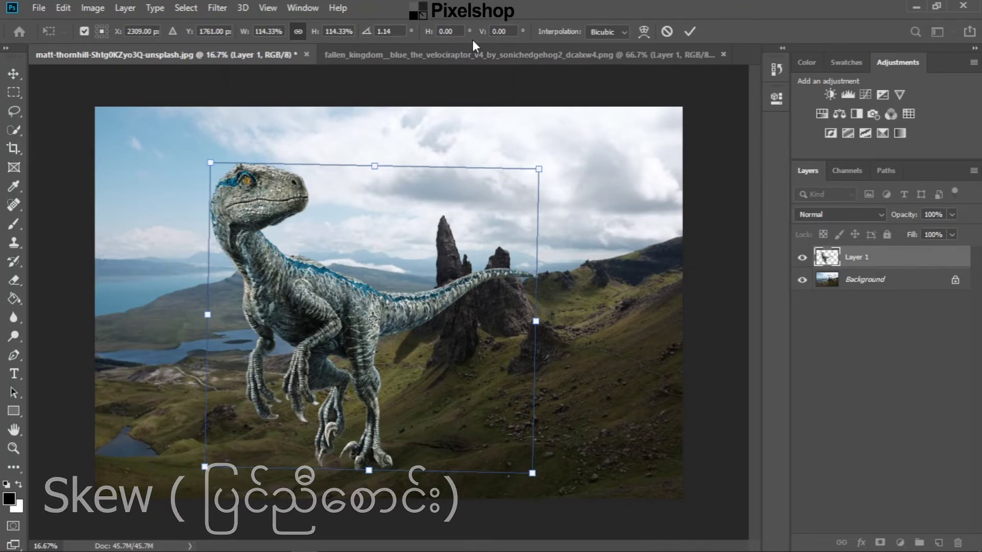
# Set the raptor's horizontal skew to 6.26° and vertical skew to -0.93°
pyautogui.moveTo(429, 36); pyautogui.dragTo(766, 28)
pyautogui.moveTo(434, 32); pyautogui.dragTo(545, 28)
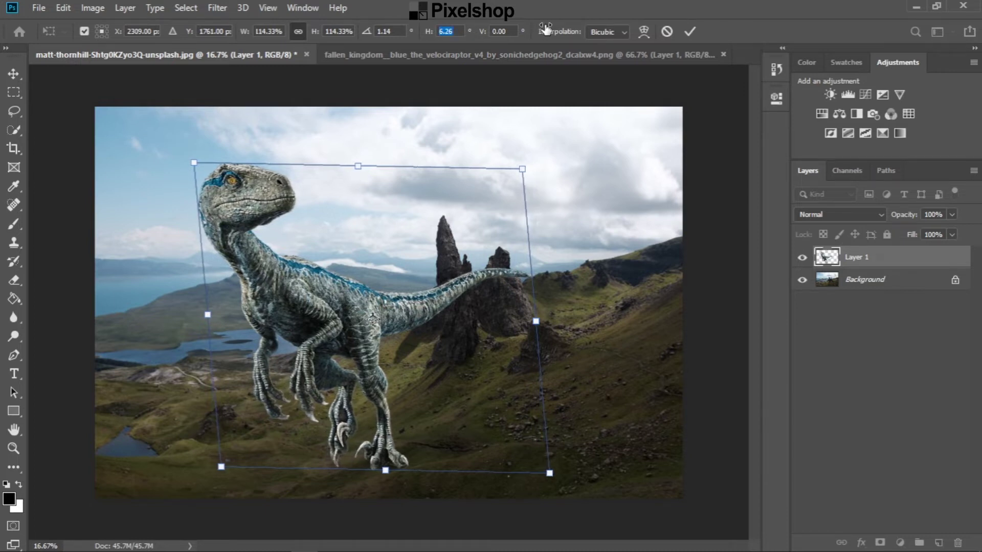
pyautogui.moveTo(482, 35)
pyautogui.mouseDown()
pyautogui.moveTo(647, 32)
pyautogui.moveTo(518, 70)
pyautogui.moveTo(324, 94)
pyautogui.moveTo(673, 31)
pyautogui.moveTo(417, 33)
pyautogui.mouseUp()
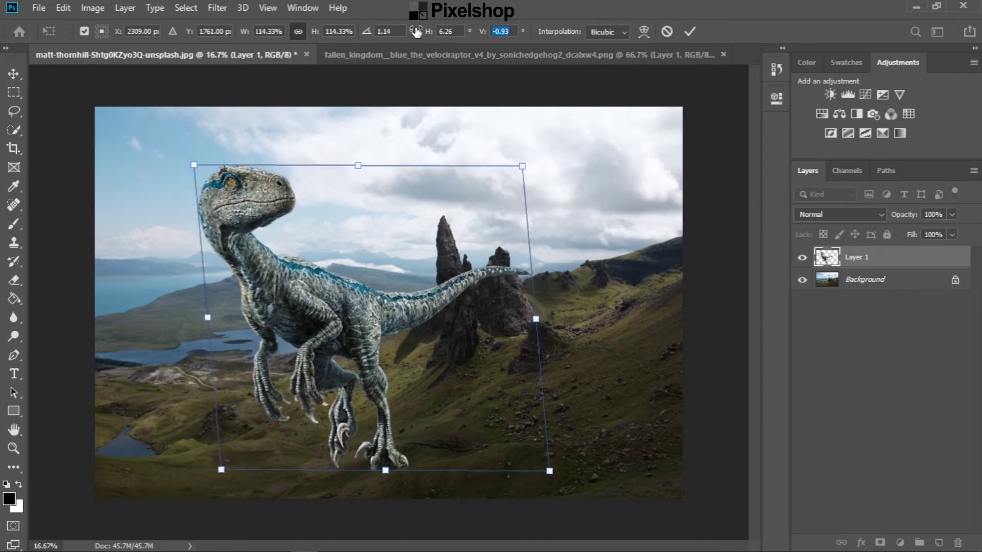
# Skew the raptor's right and left sides, then reset it to an untransformed 100% state
pyautogui.rightClick(419, 265)
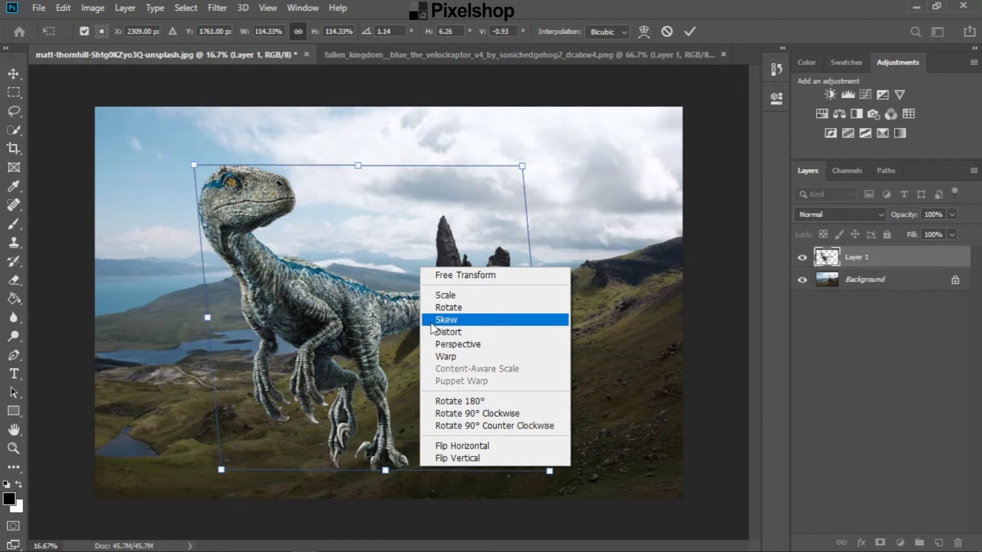
pyautogui.click(431, 322)
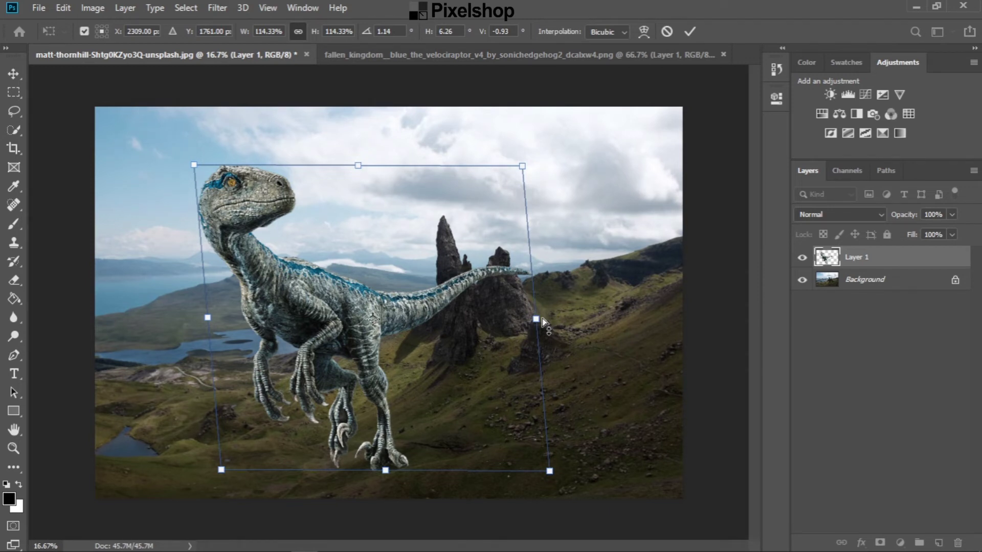
pyautogui.moveTo(543, 322)
pyautogui.mouseDown()
pyautogui.moveTo(538, 245)
pyautogui.moveTo(536, 332)
pyautogui.mouseUp()
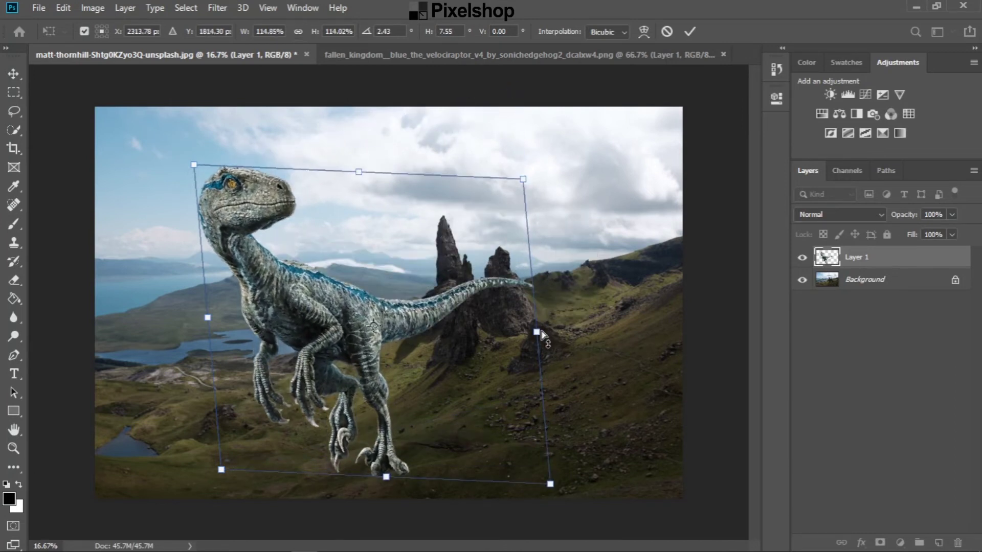
pyautogui.moveTo(201, 322); pyautogui.dragTo(201, 308)
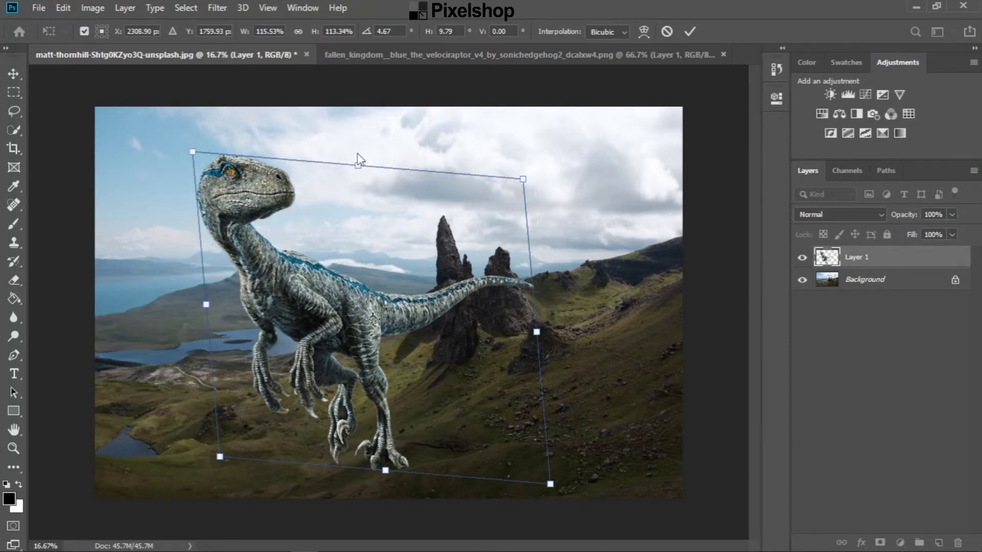
pyautogui.press('Escape')
pyautogui.hotkey('ctrl', 't')
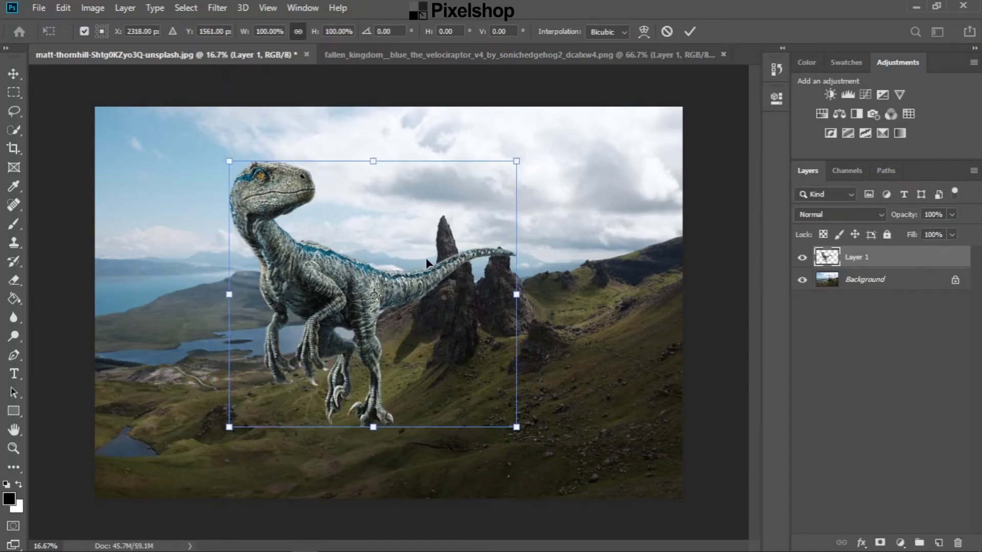
pyautogui.rightClick(427, 262)
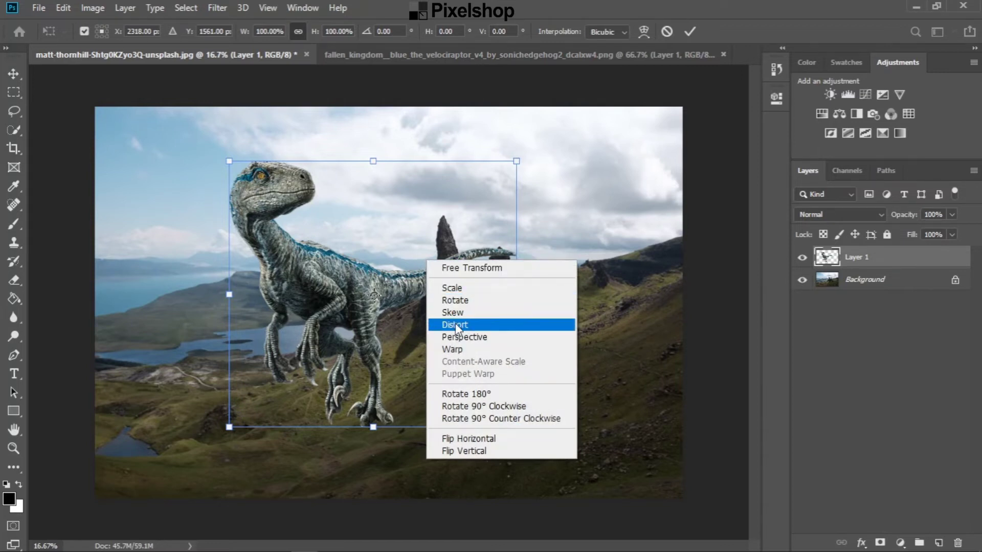
pyautogui.click(484, 325)
pyautogui.moveTo(516, 163)
pyautogui.mouseDown()
pyautogui.moveTo(460, 227)
pyautogui.moveTo(543, 160)
pyautogui.moveTo(562, 164)
pyautogui.moveTo(548, 164)
pyautogui.mouseUp()
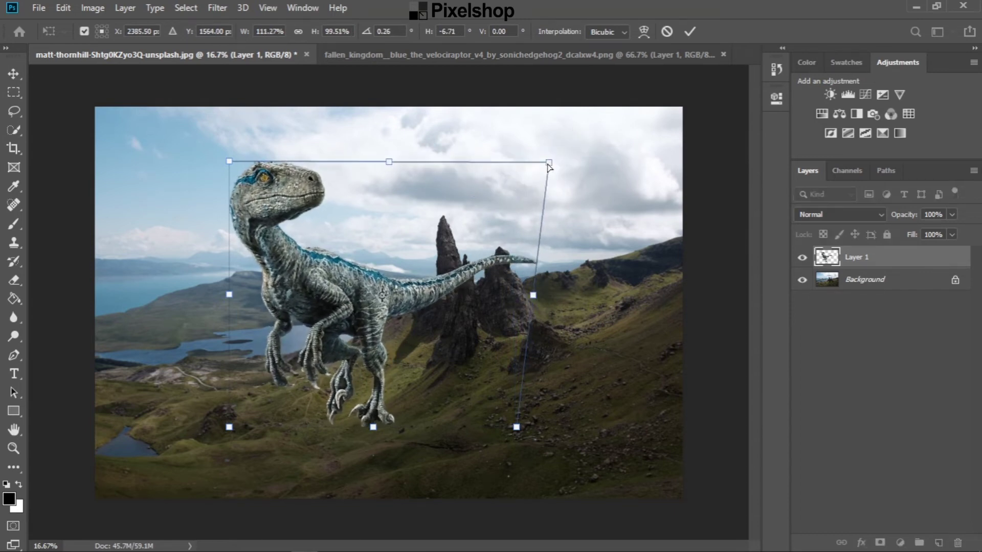
pyautogui.hotkey('ctrl', 'z')
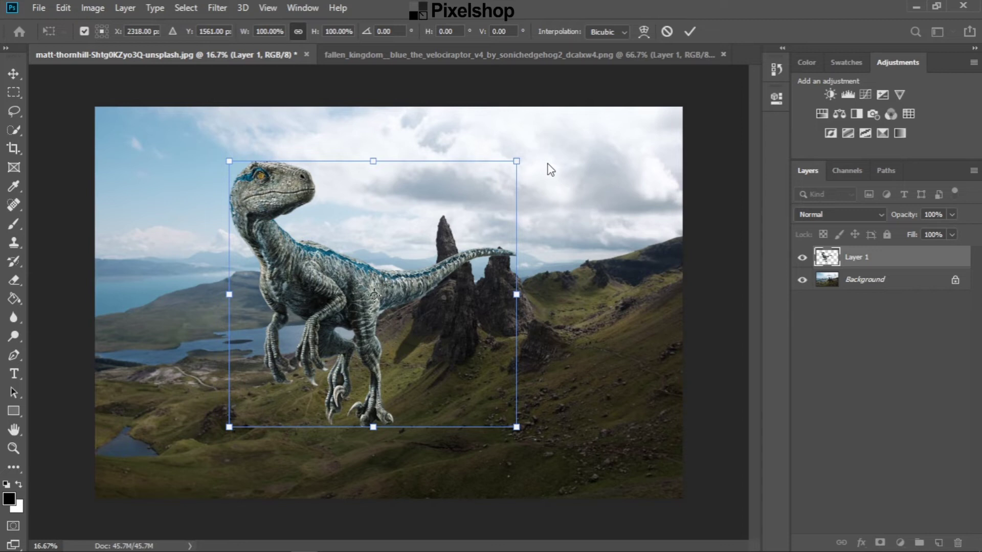
# Try a proportional corner resize in normal Free Transform, then undo it back to 100%
pyautogui.rightClick(442, 223)
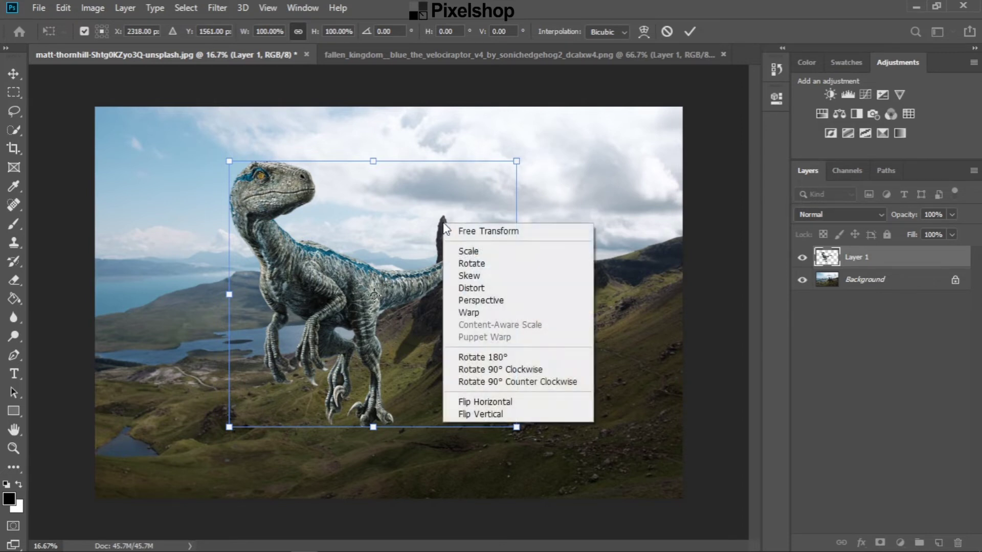
pyautogui.click(489, 231)
pyautogui.moveTo(517, 161)
pyautogui.mouseDown()
pyautogui.moveTo(536, 142)
pyautogui.moveTo(478, 195)
pyautogui.mouseUp()
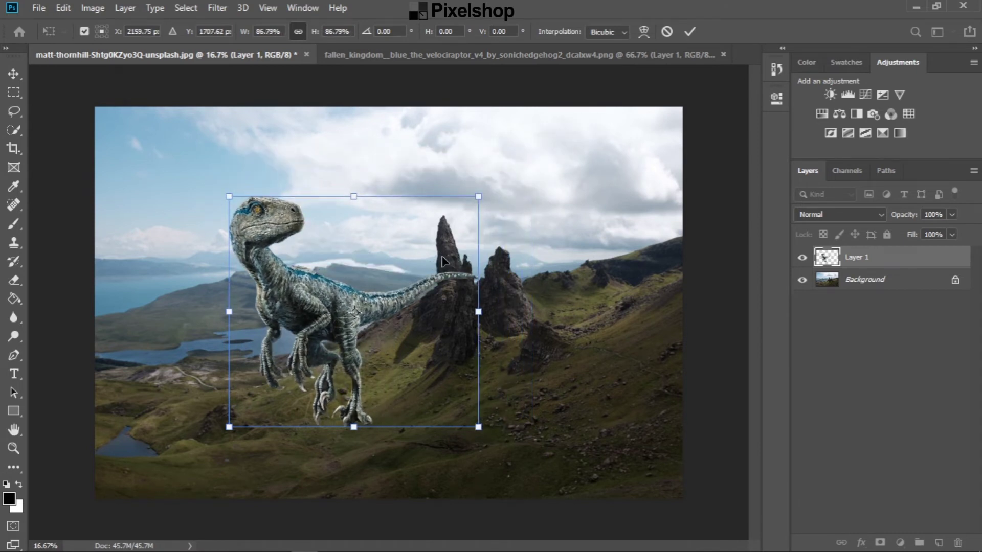
pyautogui.hotkey('ctrl', 'z')
# In Perspective mode, pinch the raptor's top corners and widen its base, undoing the last tweak
pyautogui.rightClick(424, 244)
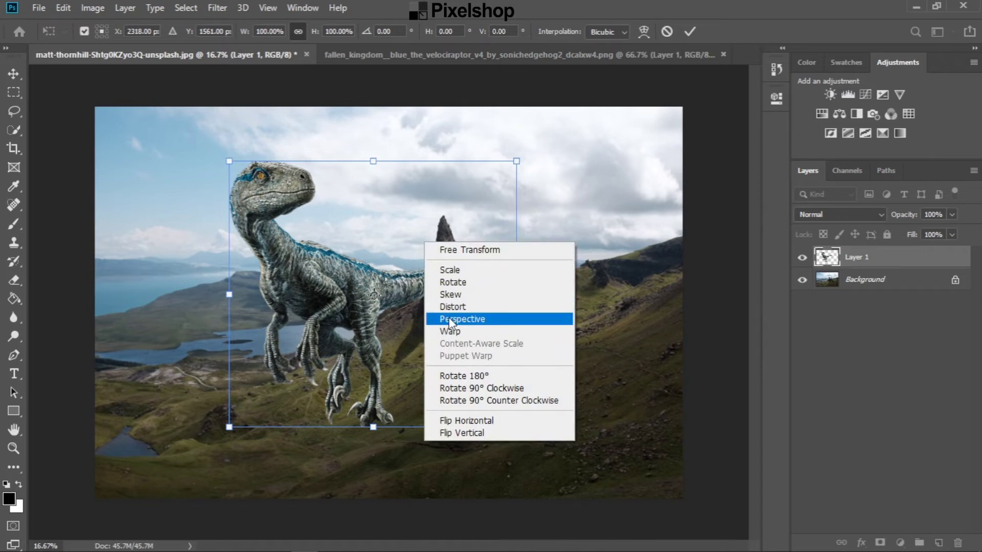
pyautogui.click(495, 323)
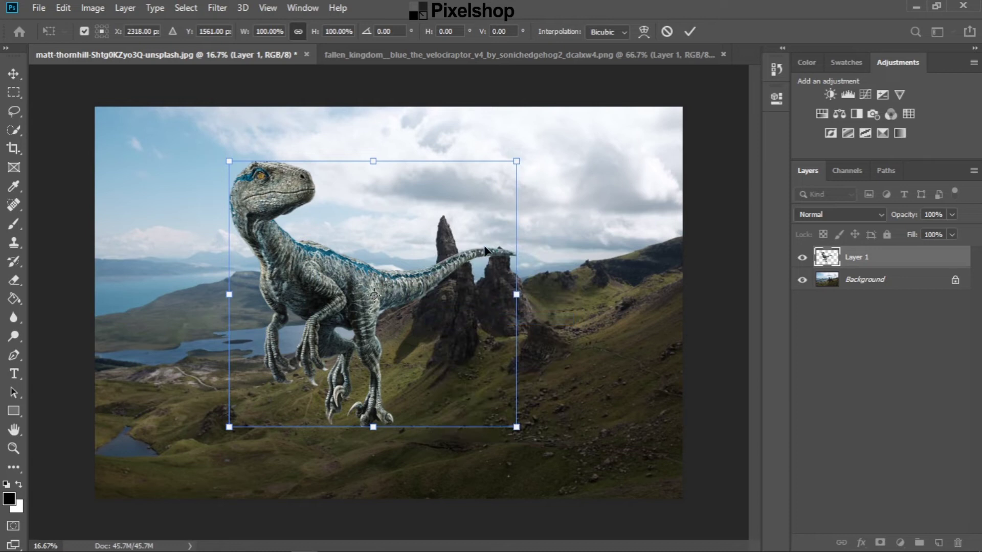
pyautogui.moveTo(517, 161); pyautogui.dragTo(456, 161)
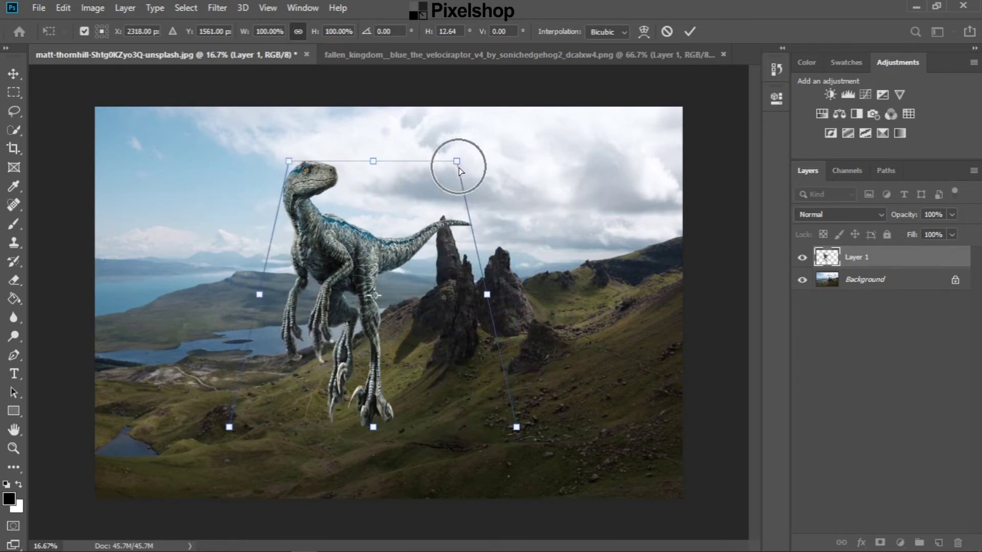
pyautogui.moveTo(289, 163)
pyautogui.mouseDown()
pyautogui.moveTo(235, 176)
pyautogui.moveTo(254, 175)
pyautogui.mouseUp()
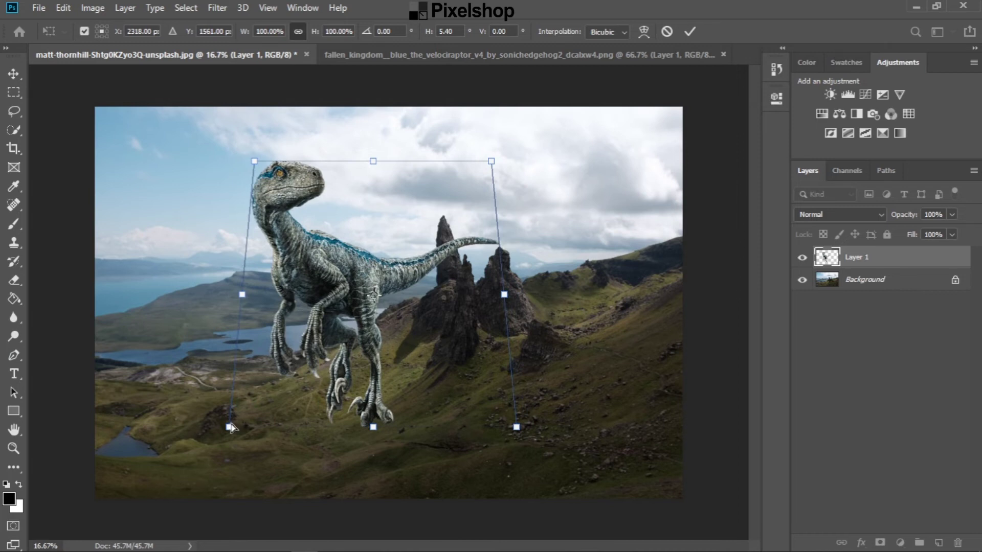
pyautogui.moveTo(230, 428); pyautogui.dragTo(181, 423)
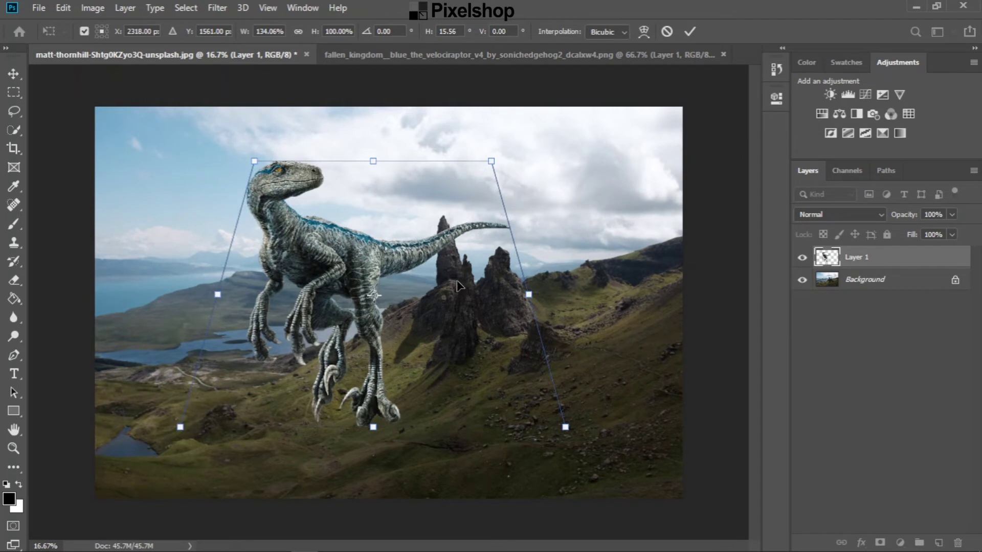
pyautogui.hotkey('ctrl', 'z')
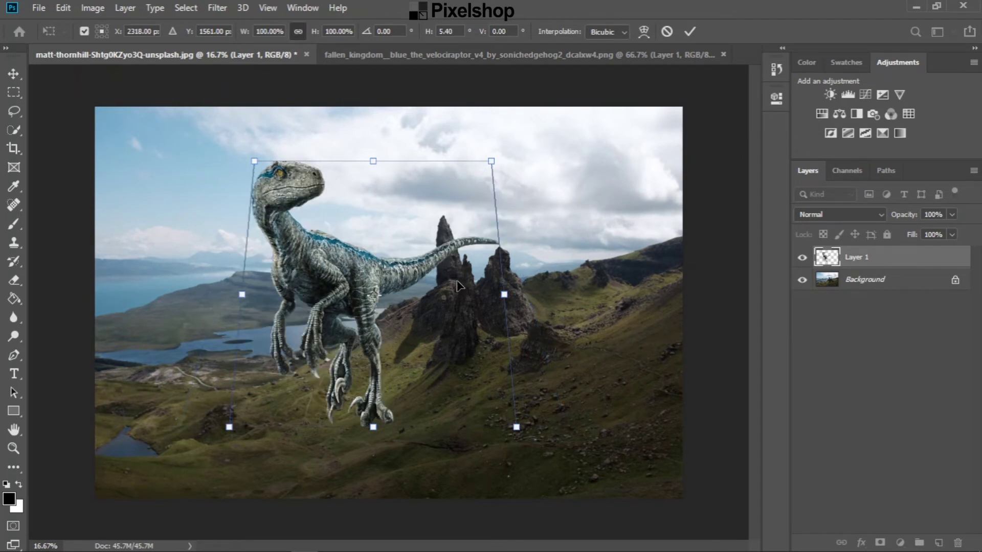
# Remove the perspective taper, rotate the raptor 180°, then undo that rotation
pyautogui.hotkey('ctrl', 'z')
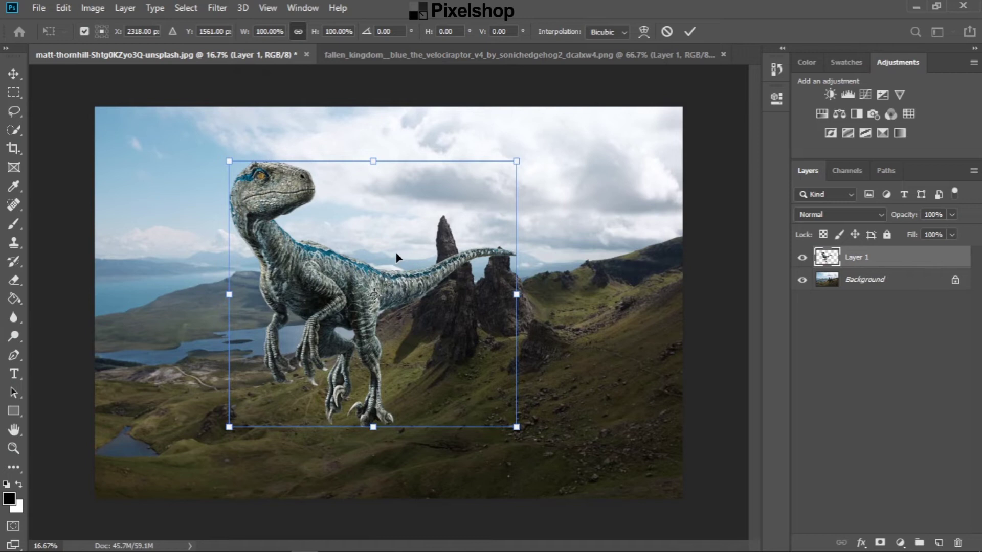
pyautogui.rightClick(396, 256)
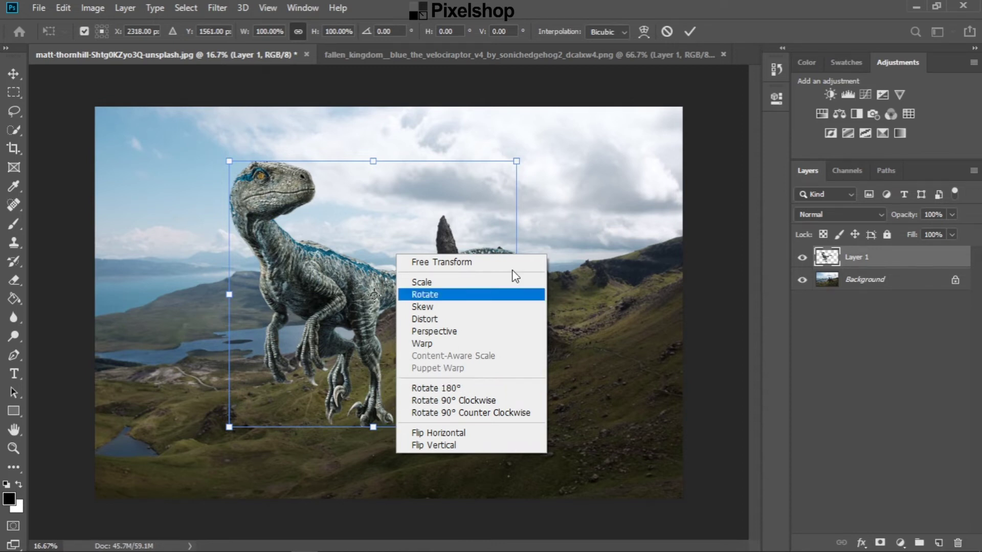
pyautogui.rightClick(545, 232)
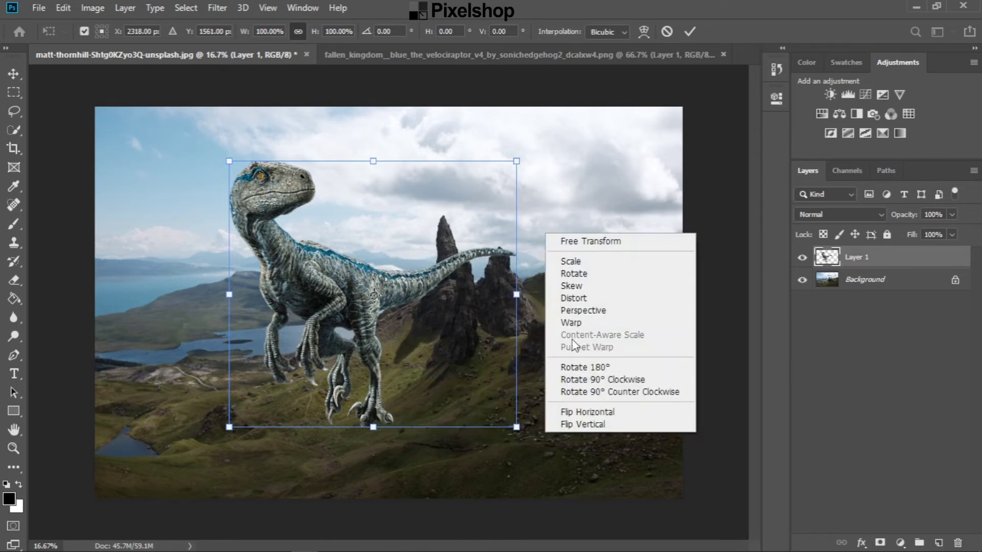
pyautogui.click(577, 366)
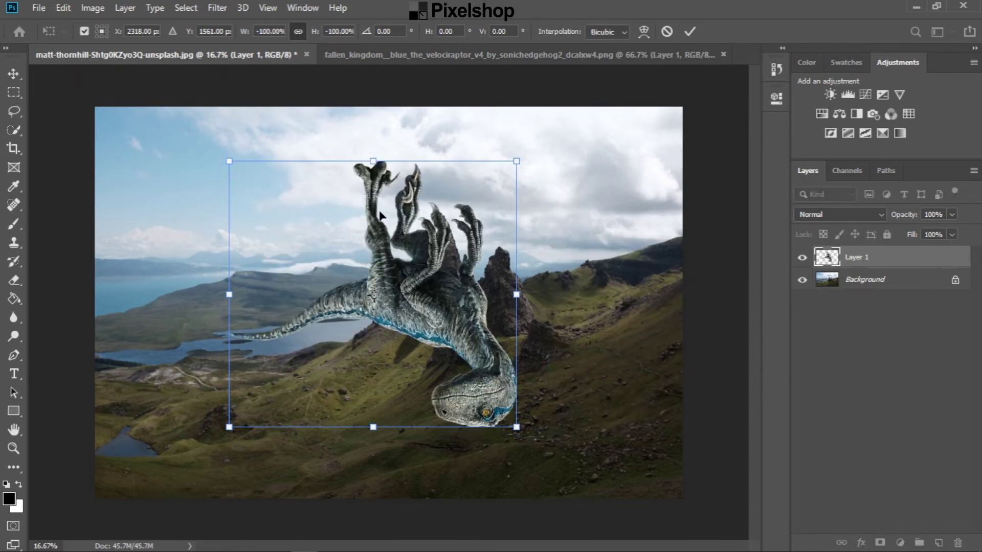
pyautogui.rightClick(542, 237)
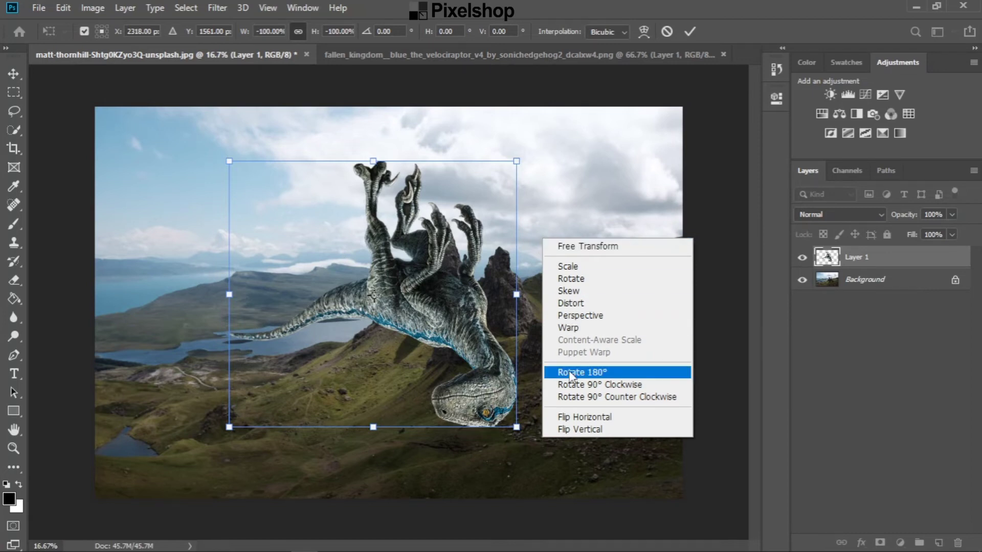
pyautogui.click(526, 374)
pyautogui.hotkey('ctrl', 'z')
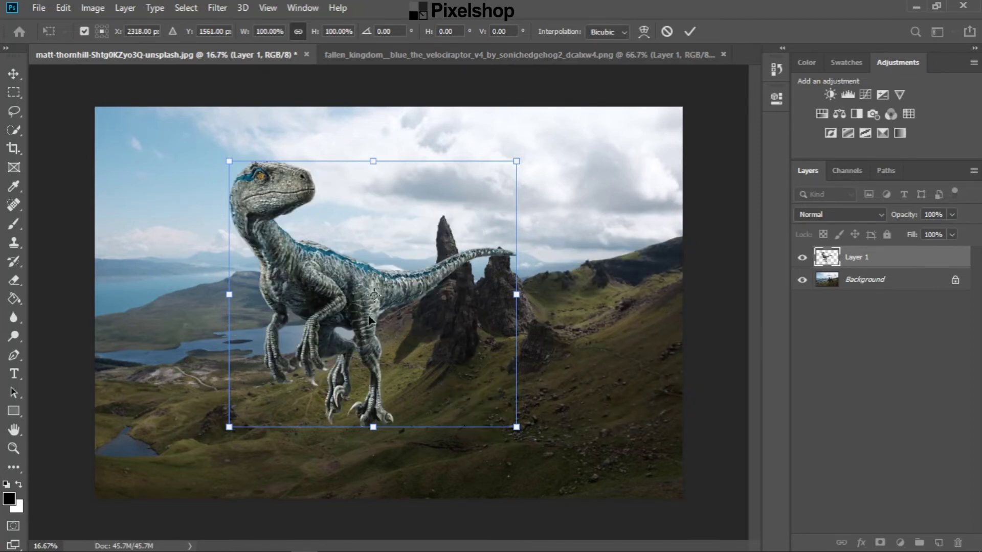
# Rotate the raptor 90° clockwise, then 90° counter-clockwise back upright
pyautogui.rightClick(489, 282)
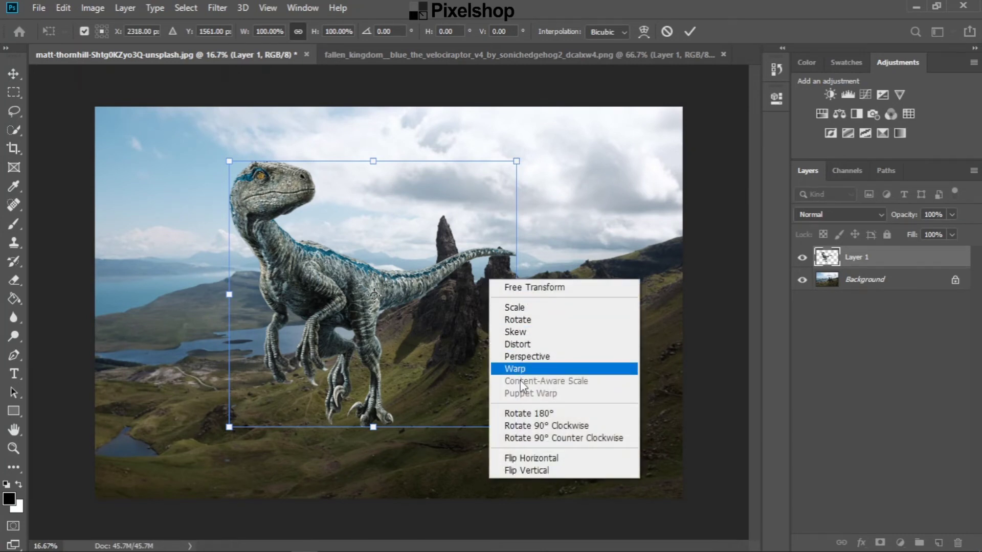
pyautogui.click(528, 425)
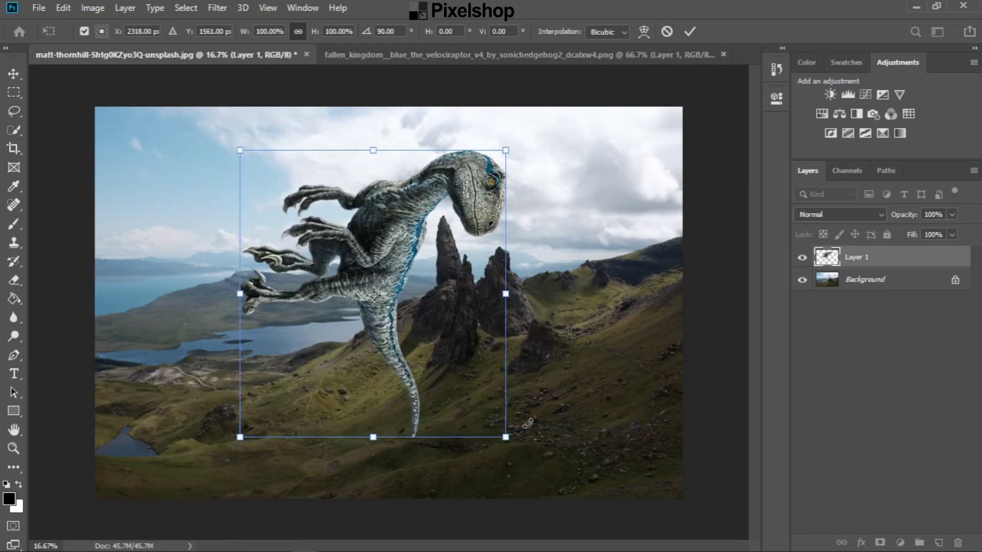
pyautogui.rightClick(421, 326)
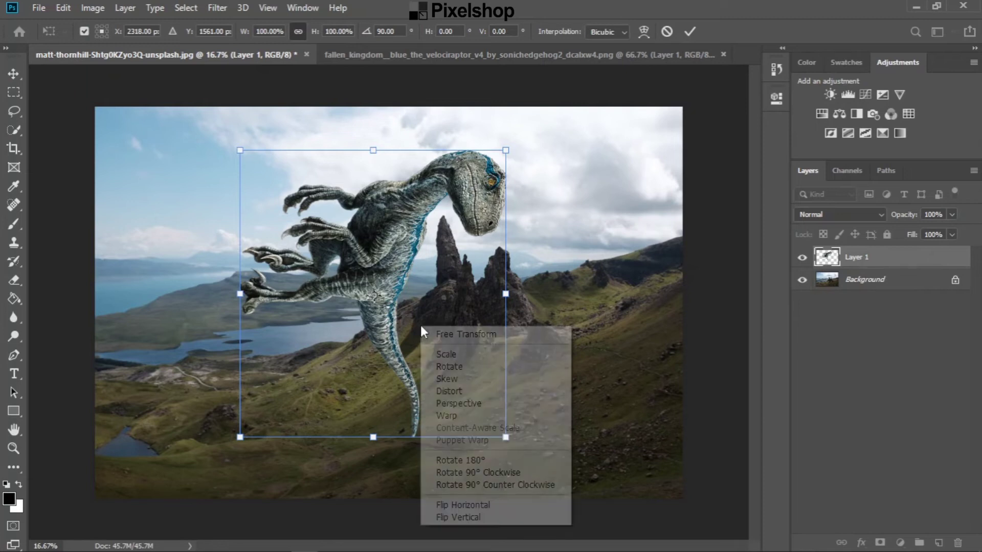
pyautogui.click(466, 484)
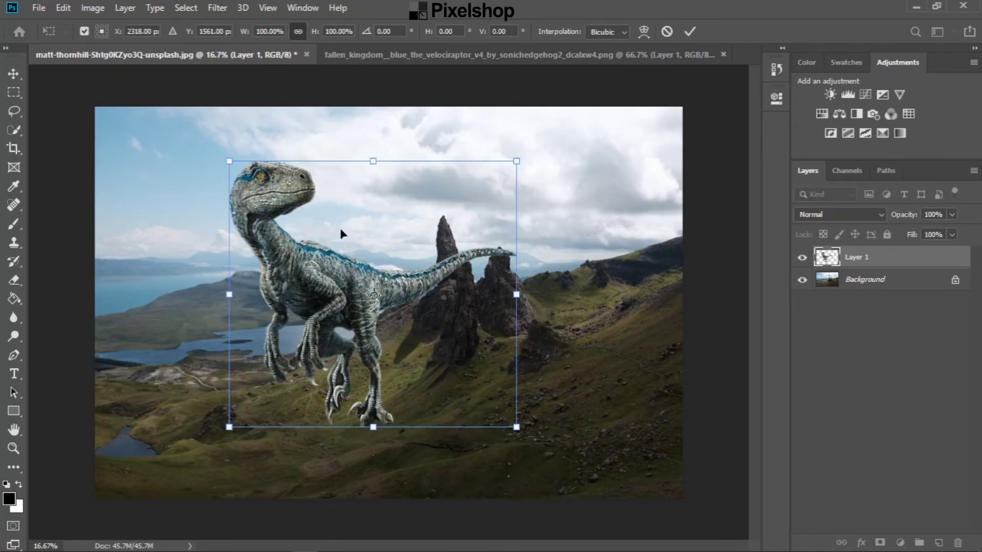
# Shift the raptor left over the lake, exit the transform, and move it further left
pyautogui.moveTo(445, 280); pyautogui.dragTo(356, 289)
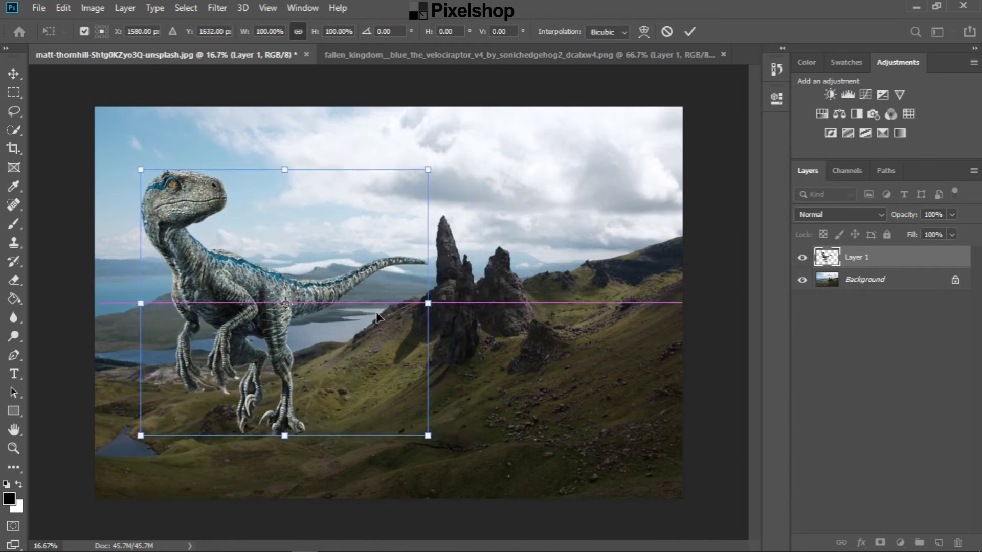
pyautogui.rightClick(326, 313)
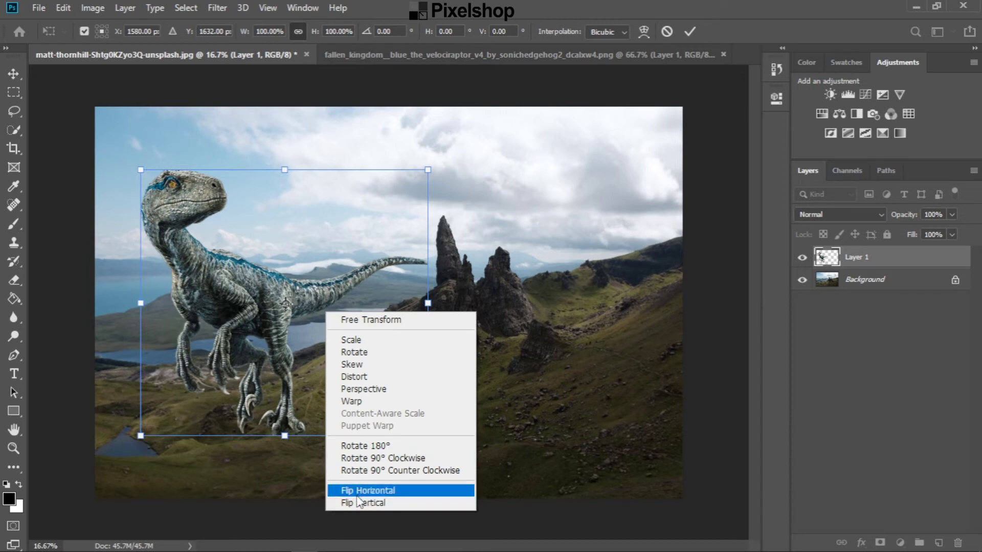
pyautogui.click(358, 494)
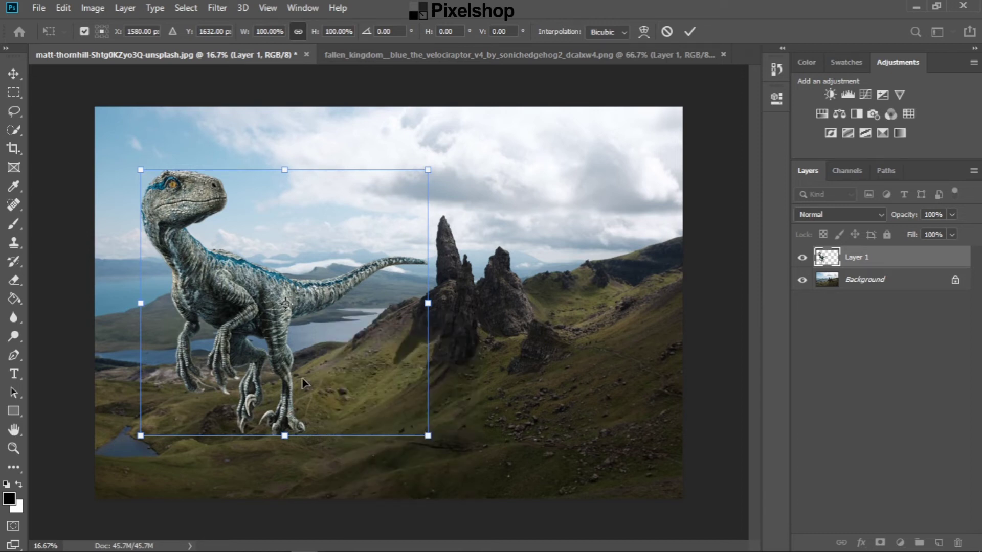
pyautogui.click(666, 33)
pyautogui.moveTo(361, 315); pyautogui.dragTo(244, 317)
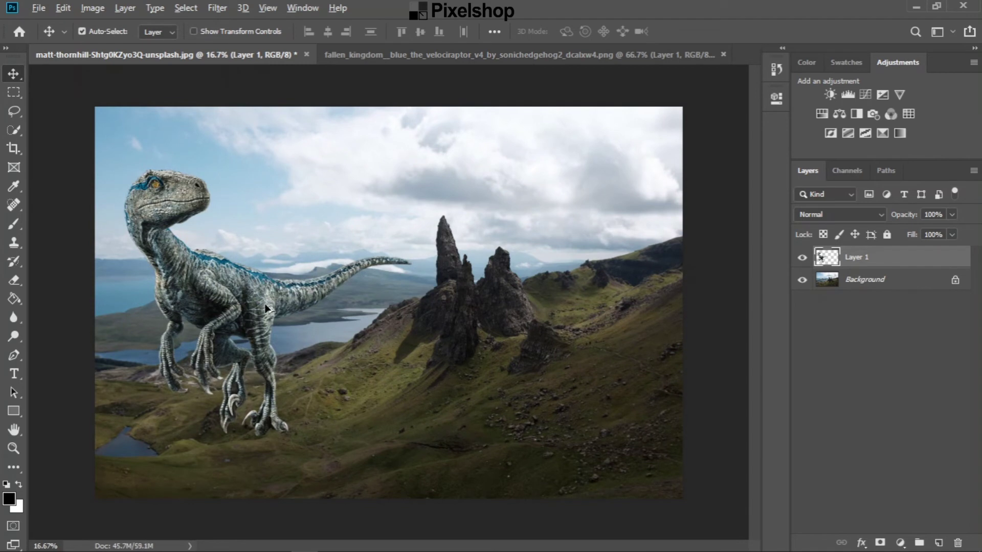
# Alt-drag a raptor copy right, flip it horizontally, slide it left until tails meet, and commit
pyautogui.moveTo(271, 312); pyautogui.dragTo(517, 313)
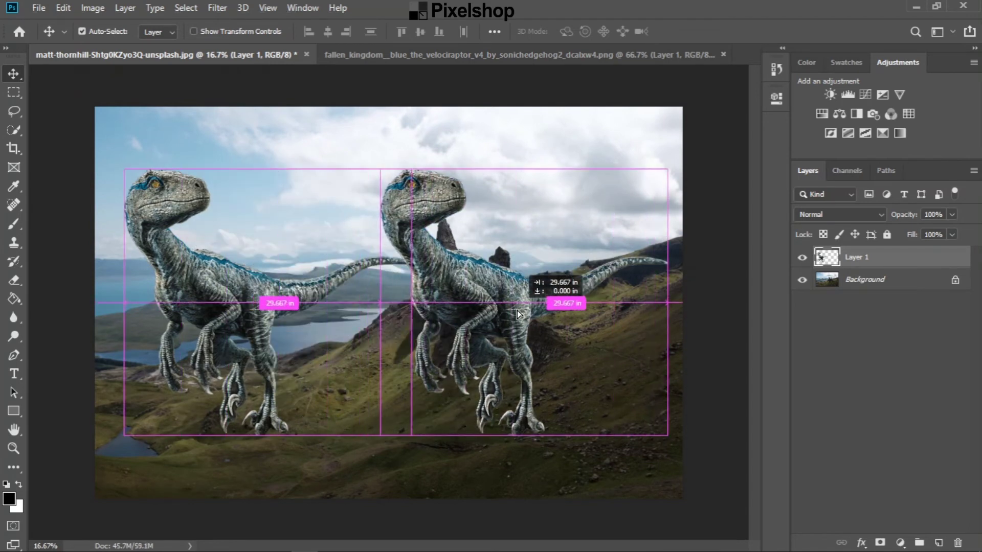
pyautogui.hotkey('ctrl', 't')
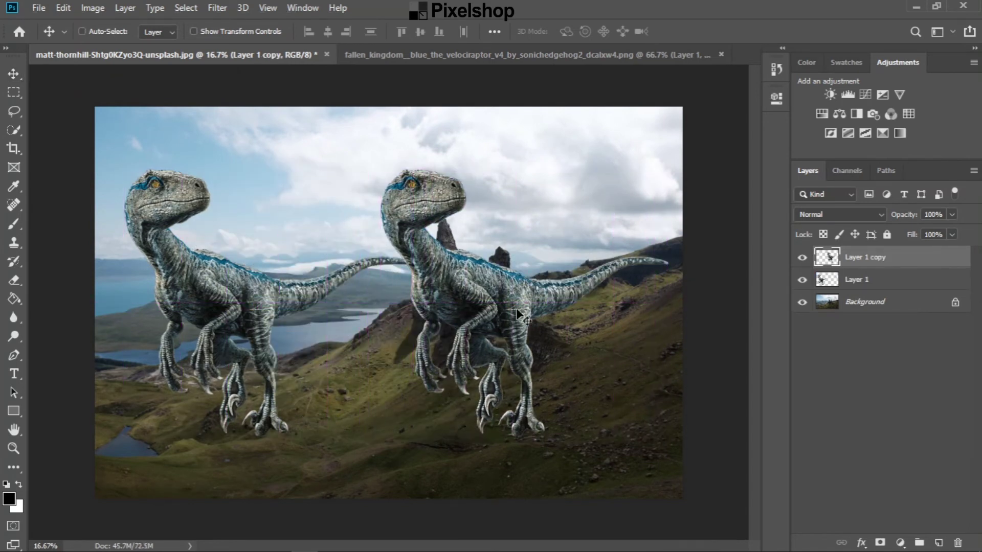
pyautogui.rightClick(506, 336)
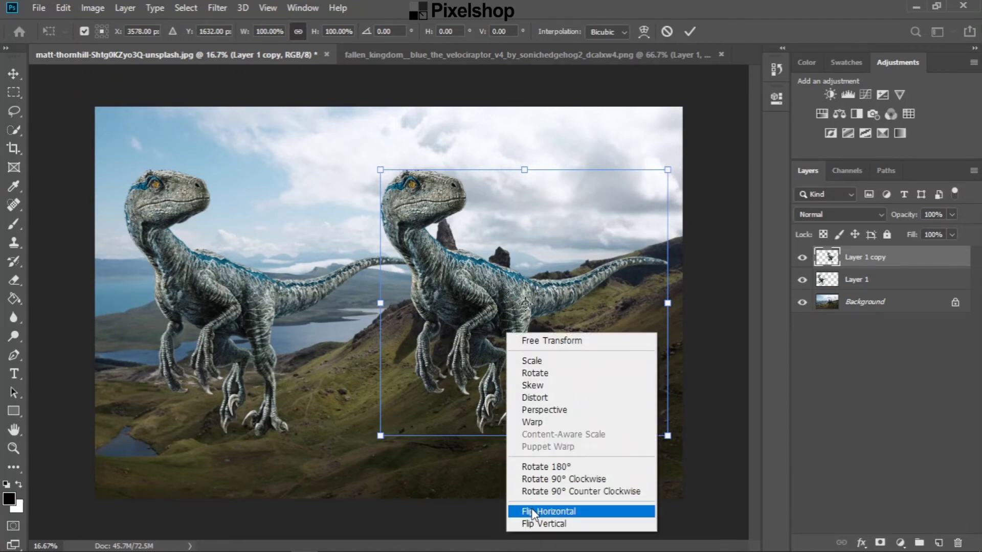
pyautogui.click(592, 511)
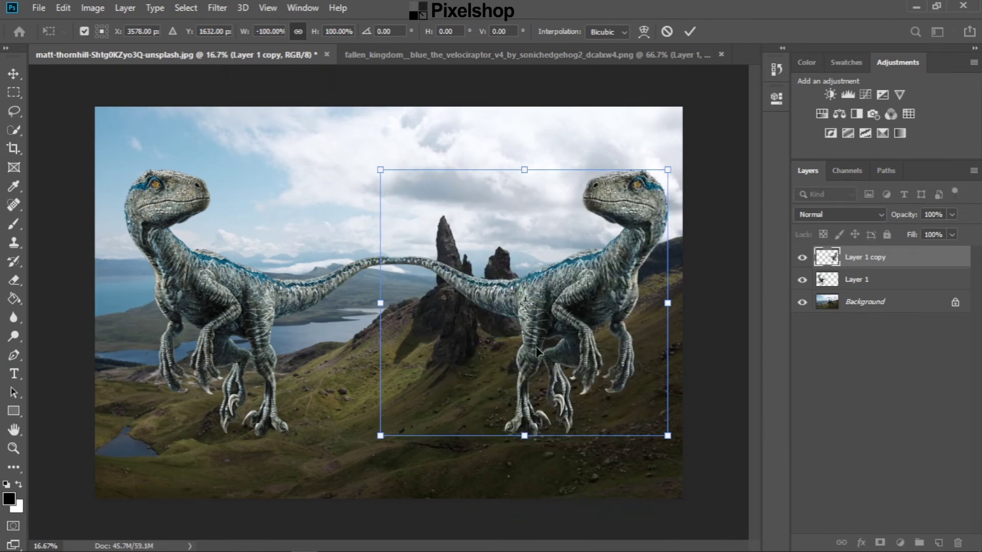
pyautogui.moveTo(560, 355); pyautogui.dragTo(517, 353)
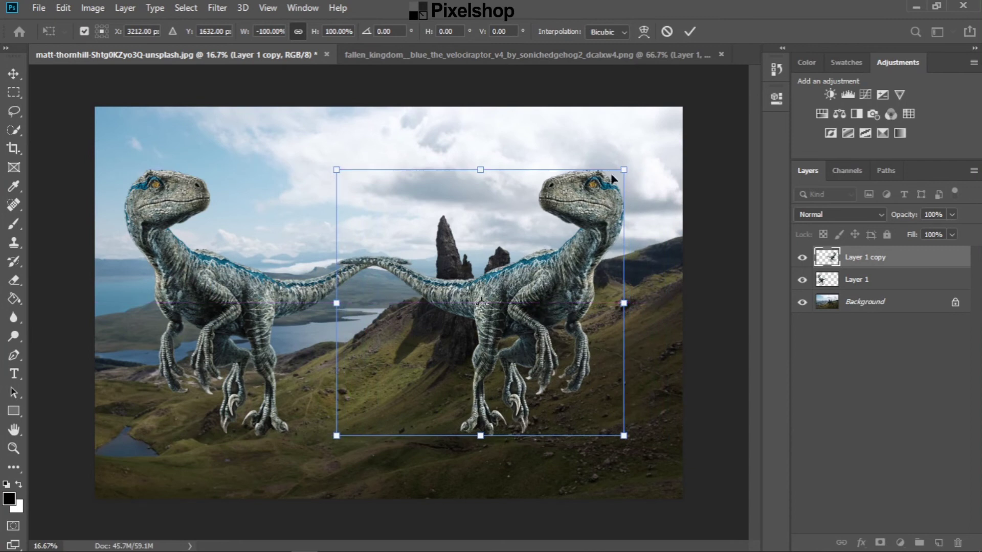
pyautogui.click(689, 32)
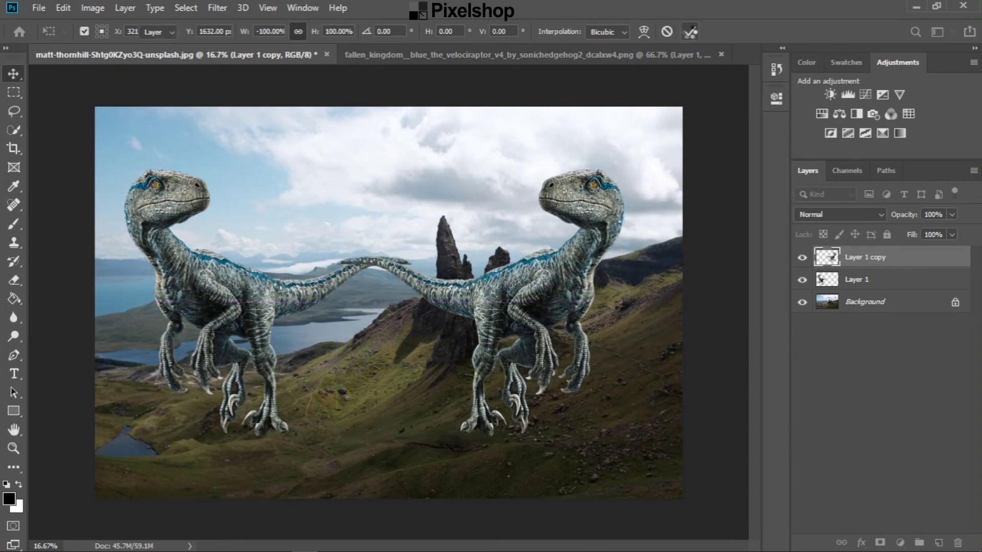
# Warp Layer 1 copy, bulging its top up and curving its lower body and legs upward, then commit
pyautogui.rightClick(485, 292)
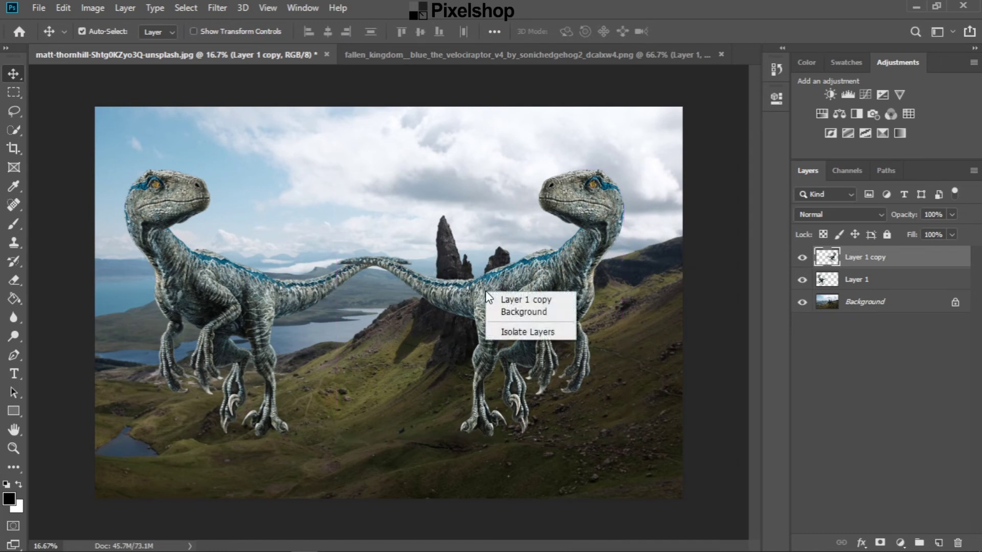
pyautogui.press('Escape')
pyautogui.hotkey('ctrl', 't')
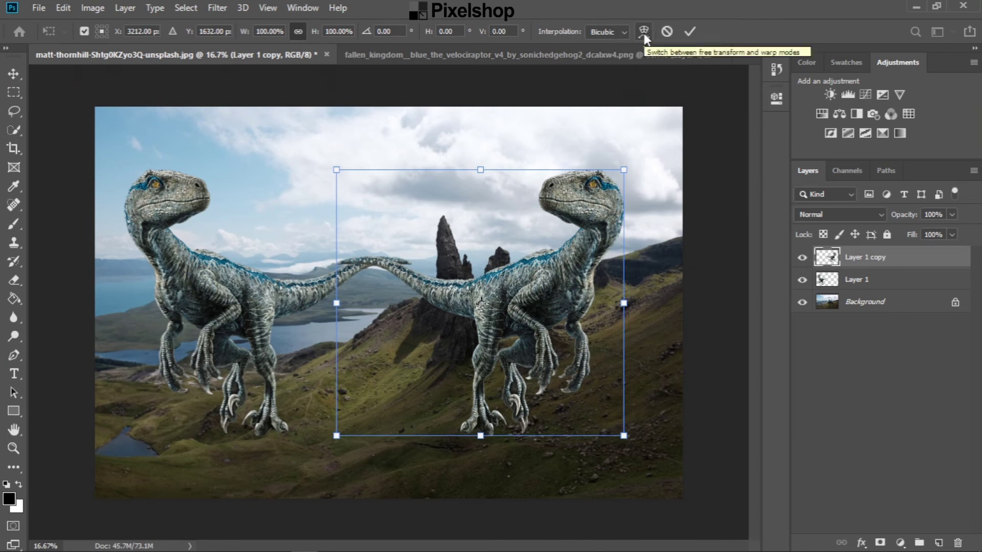
pyautogui.rightClick(521, 249)
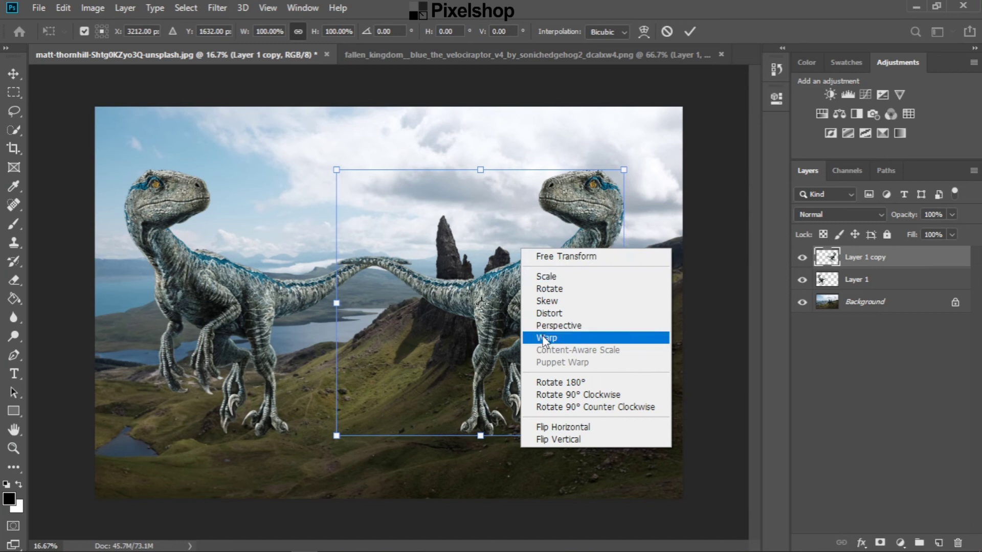
pyautogui.click(566, 342)
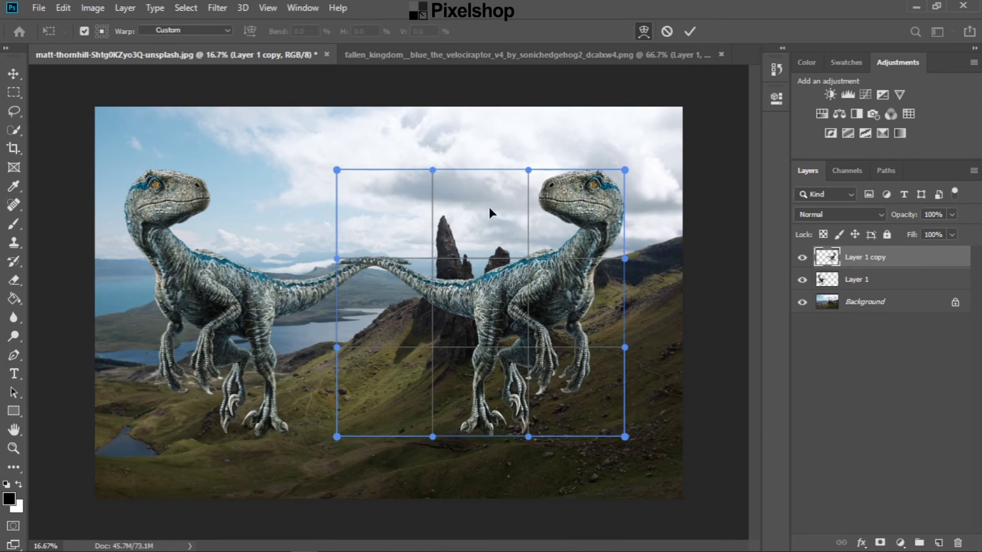
pyautogui.moveTo(489, 207)
pyautogui.mouseDown()
pyautogui.moveTo(492, 155)
pyautogui.moveTo(509, 353)
pyautogui.mouseUp()
pyautogui.moveTo(500, 432); pyautogui.dragTo(539, 427)
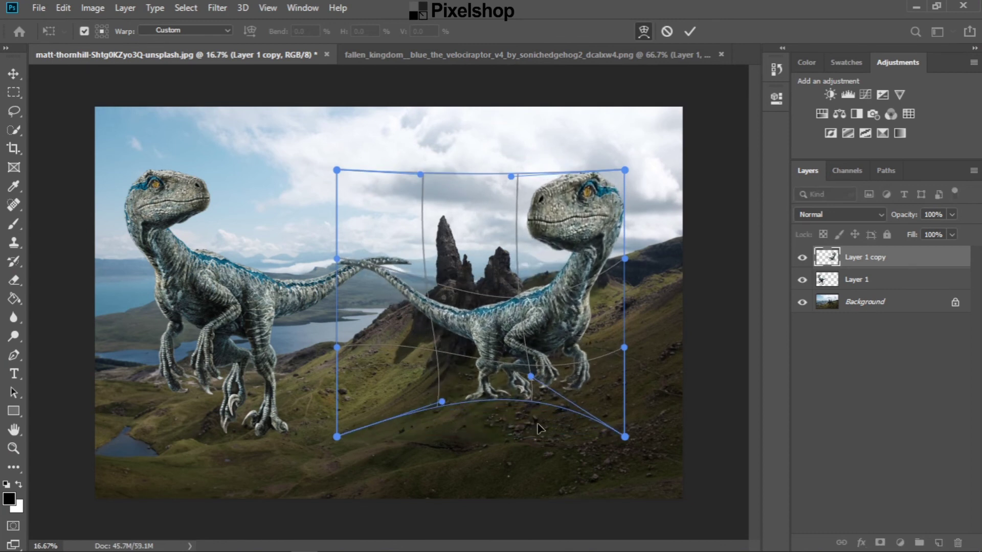
pyautogui.click(690, 32)
pyautogui.moveTo(499, 332); pyautogui.dragTo(496, 329)
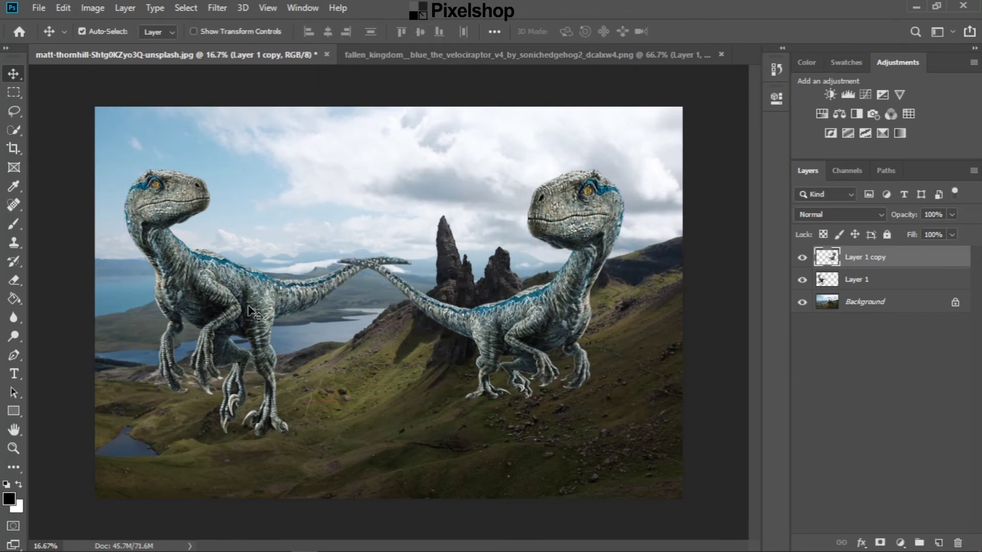
pyautogui.click(844, 290)
pyautogui.hotkey('ctrl', 't')
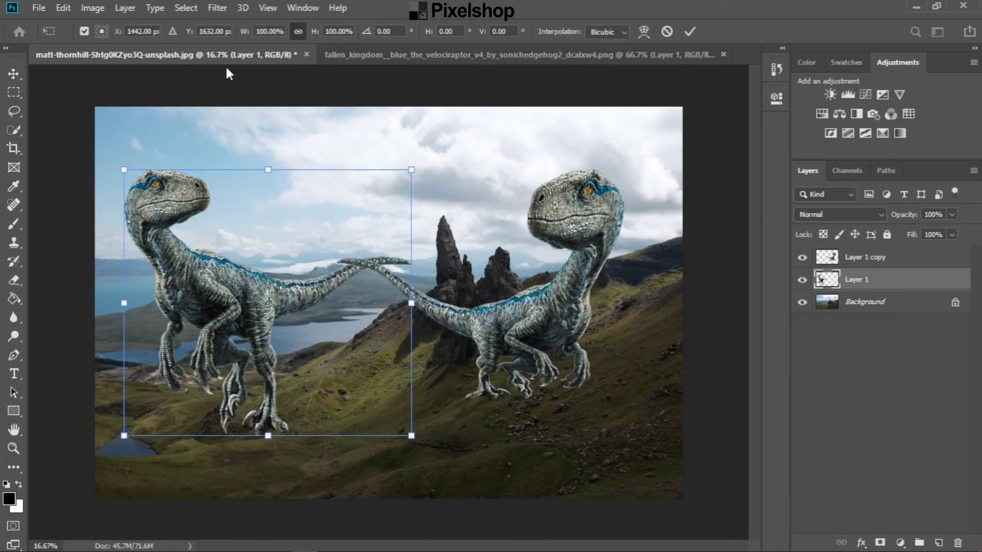
pyautogui.click(644, 31)
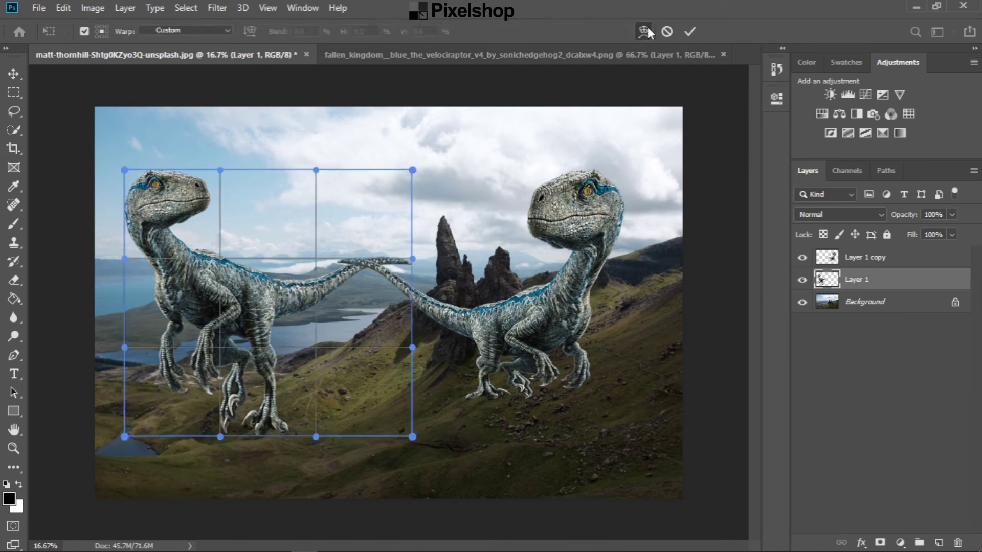
pyautogui.click(211, 29)
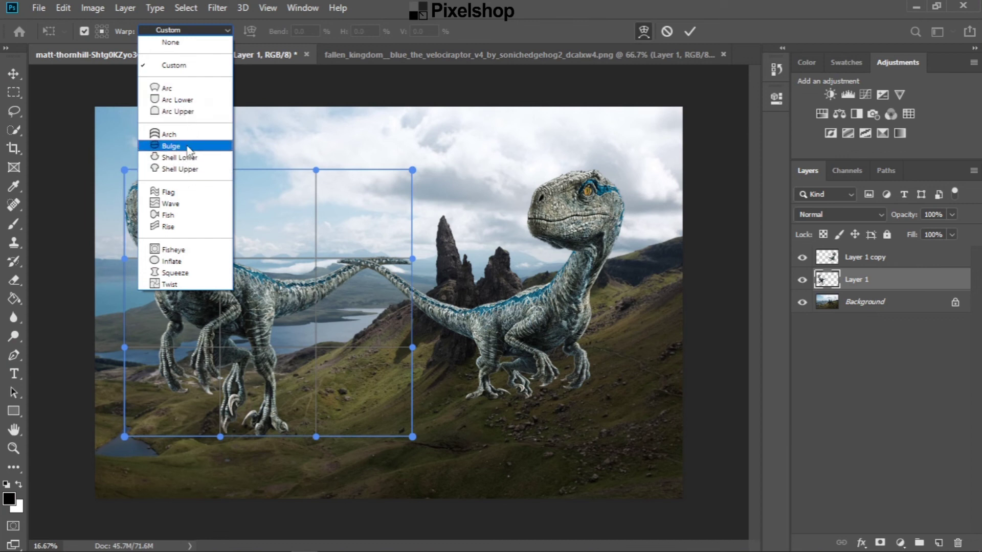
pyautogui.click(187, 194)
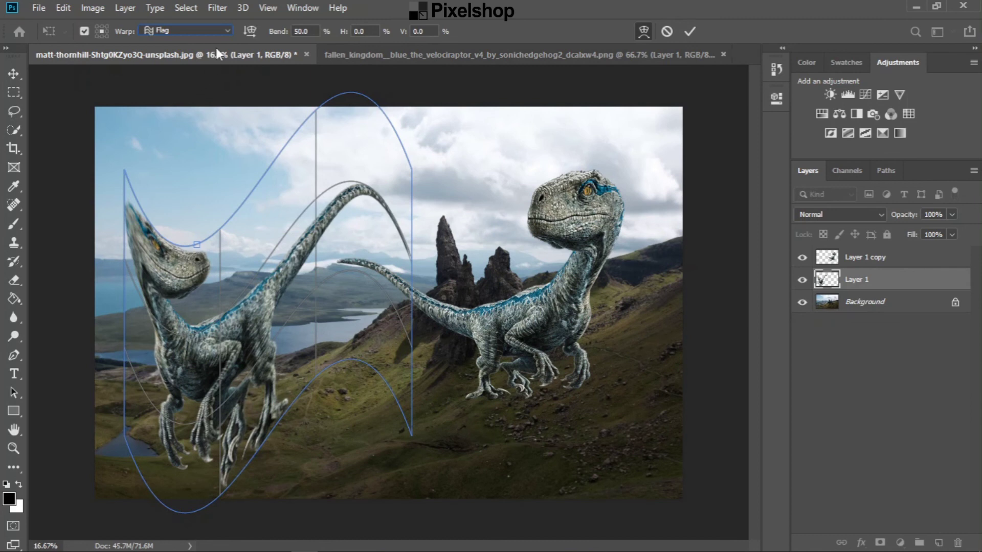
pyautogui.click(219, 30)
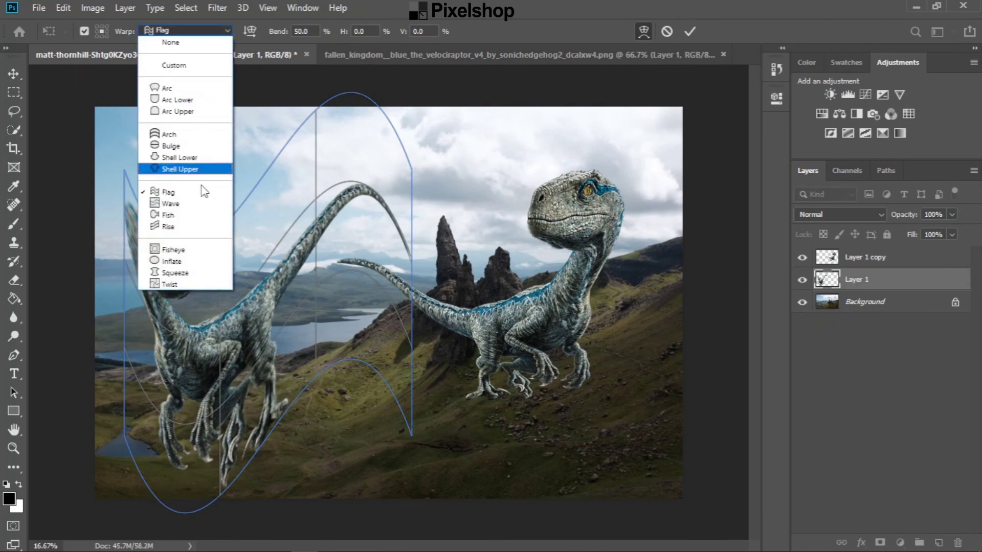
pyautogui.click(174, 250)
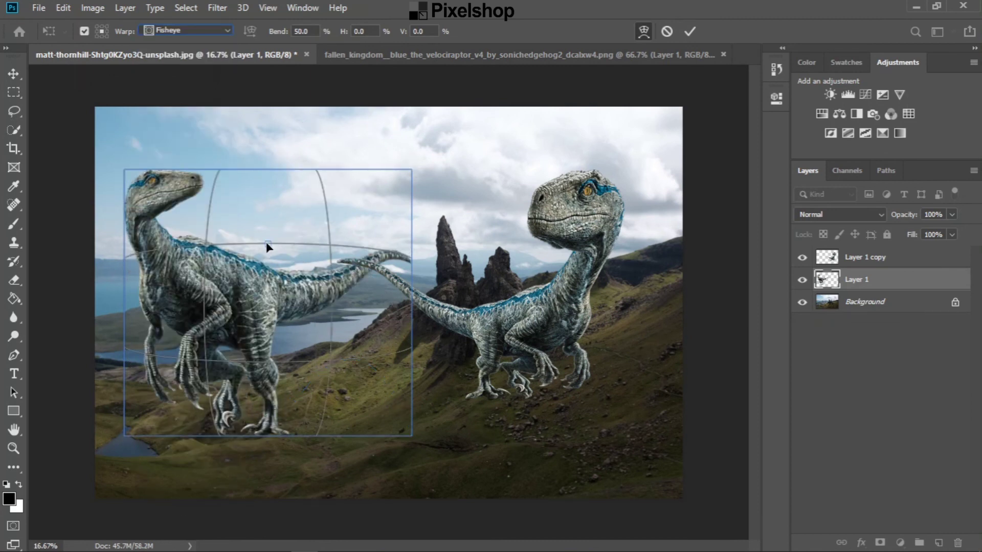
pyautogui.click(219, 30)
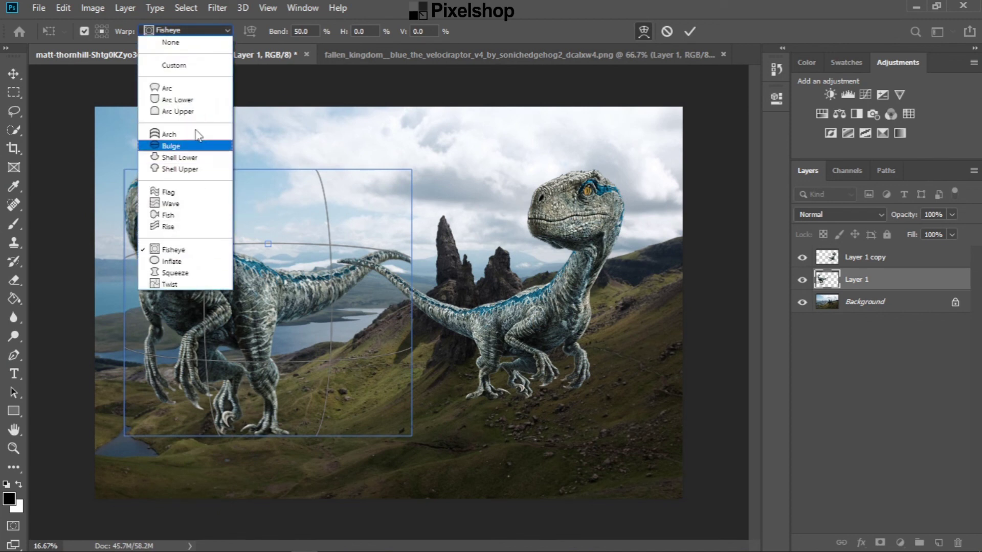
pyautogui.press('Escape')
pyautogui.press('Escape')
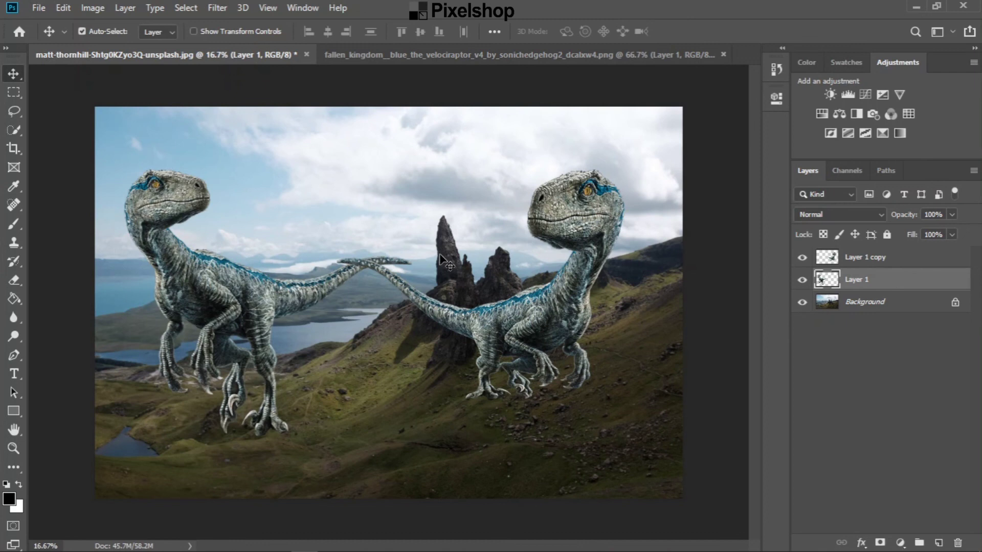
# Move the warped raptor up and left, and the other raptor lower and to the right
pyautogui.moveTo(490, 326); pyautogui.dragTo(448, 281)
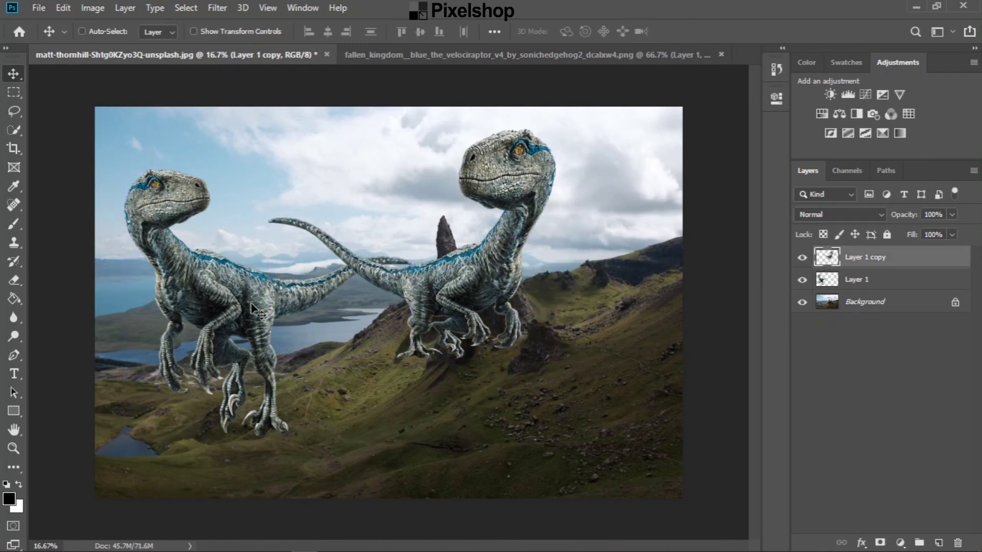
pyautogui.press('ctrl')
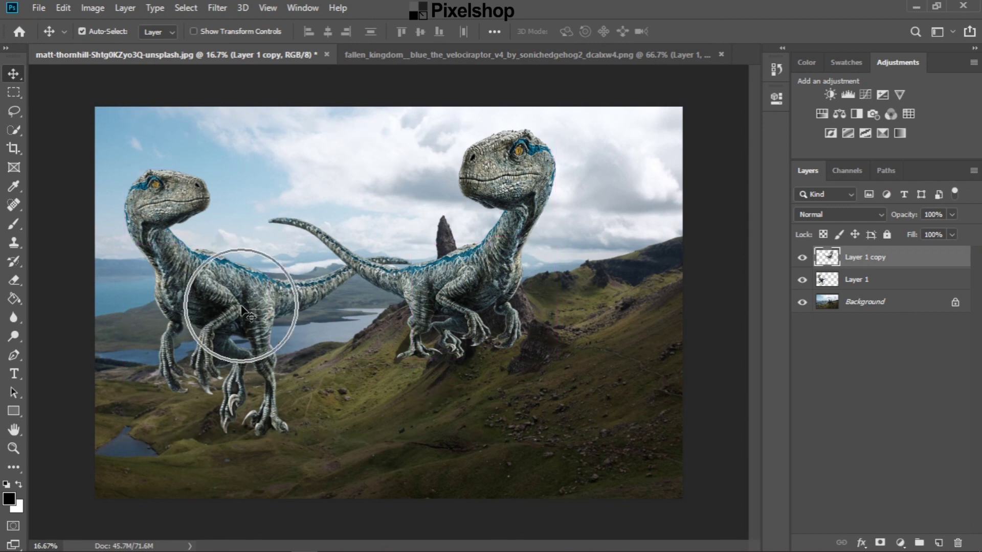
pyautogui.press('ctrl')
pyautogui.press('ctrl')
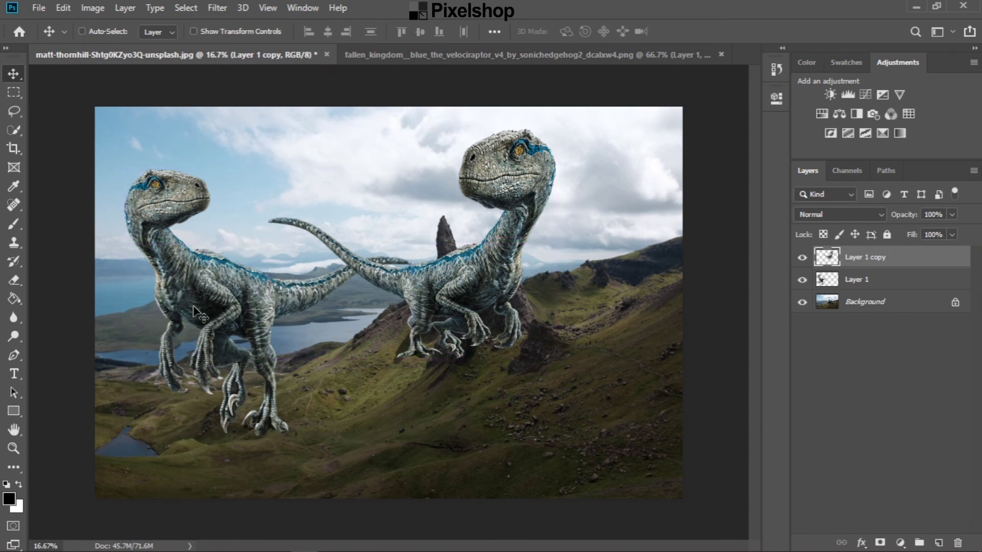
pyautogui.moveTo(193, 307)
pyautogui.mouseDown()
pyautogui.moveTo(245, 353)
pyautogui.moveTo(309, 377)
pyautogui.moveTo(333, 365)
pyautogui.mouseUp()
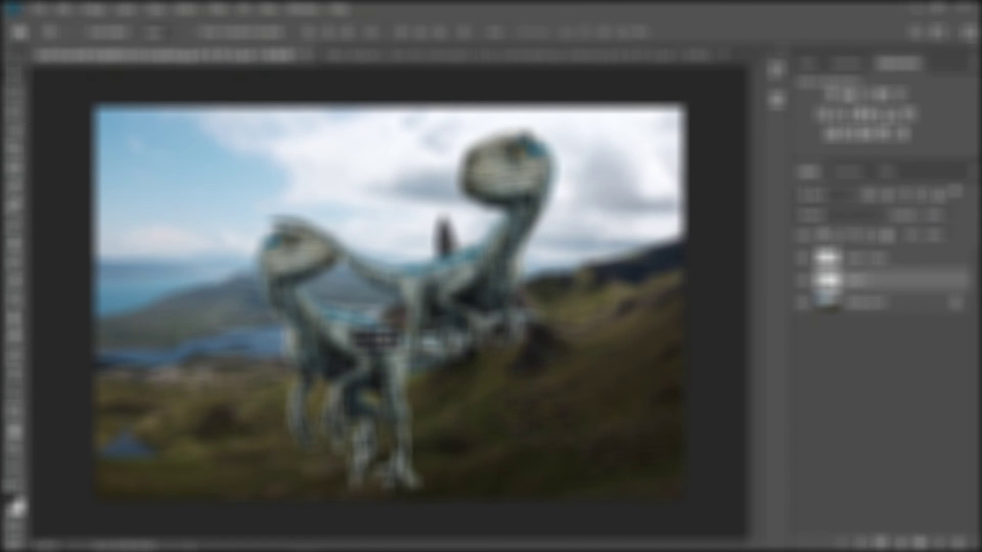
# Nudge the front raptor (Layer 1) up and left so it stands beside the warped one
pyautogui.moveTo(360, 330)
pyautogui.mouseDown()
pyautogui.moveTo(329, 307)
pyautogui.moveTo(327, 289)
pyautogui.moveTo(342, 276)
pyautogui.mouseUp()
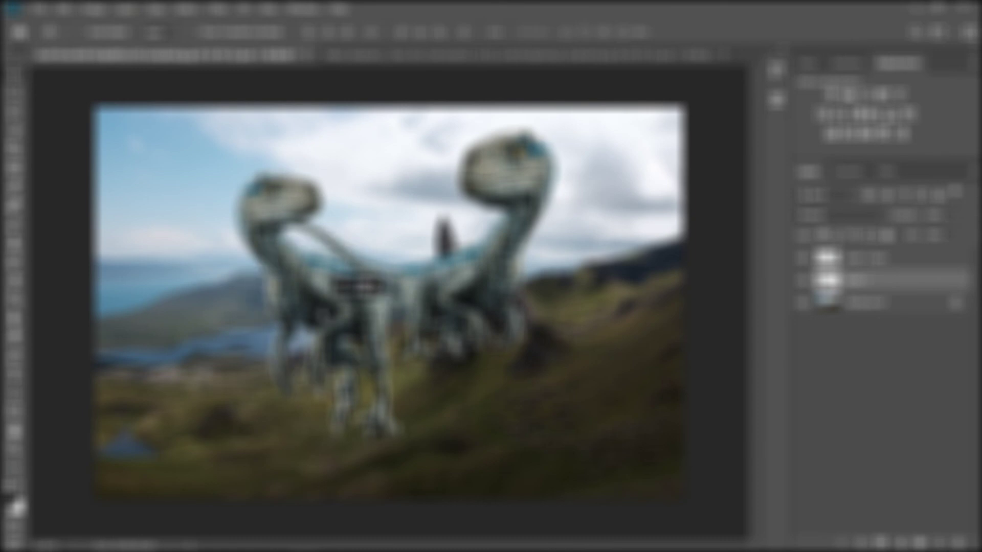
pyautogui.moveTo(322, 313); pyautogui.dragTo(323, 313)
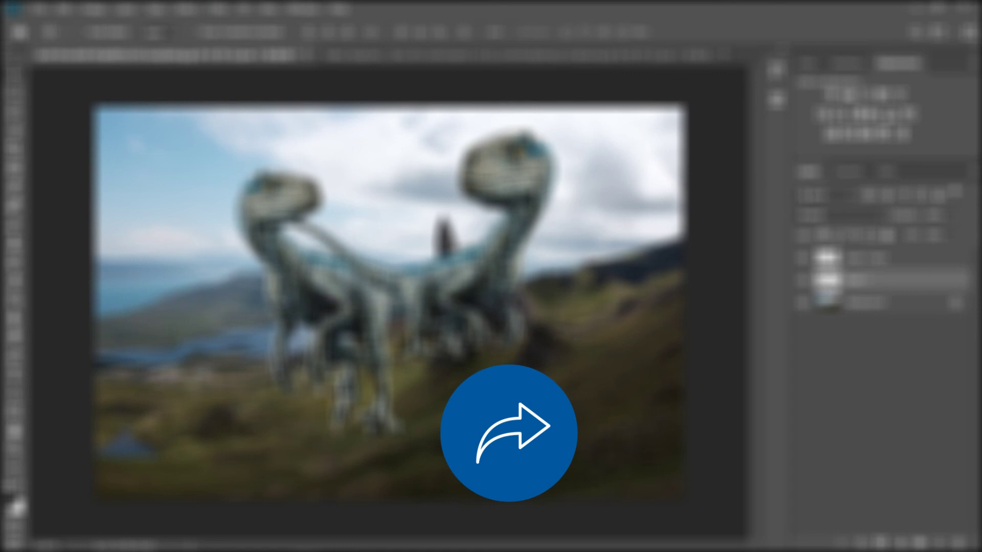